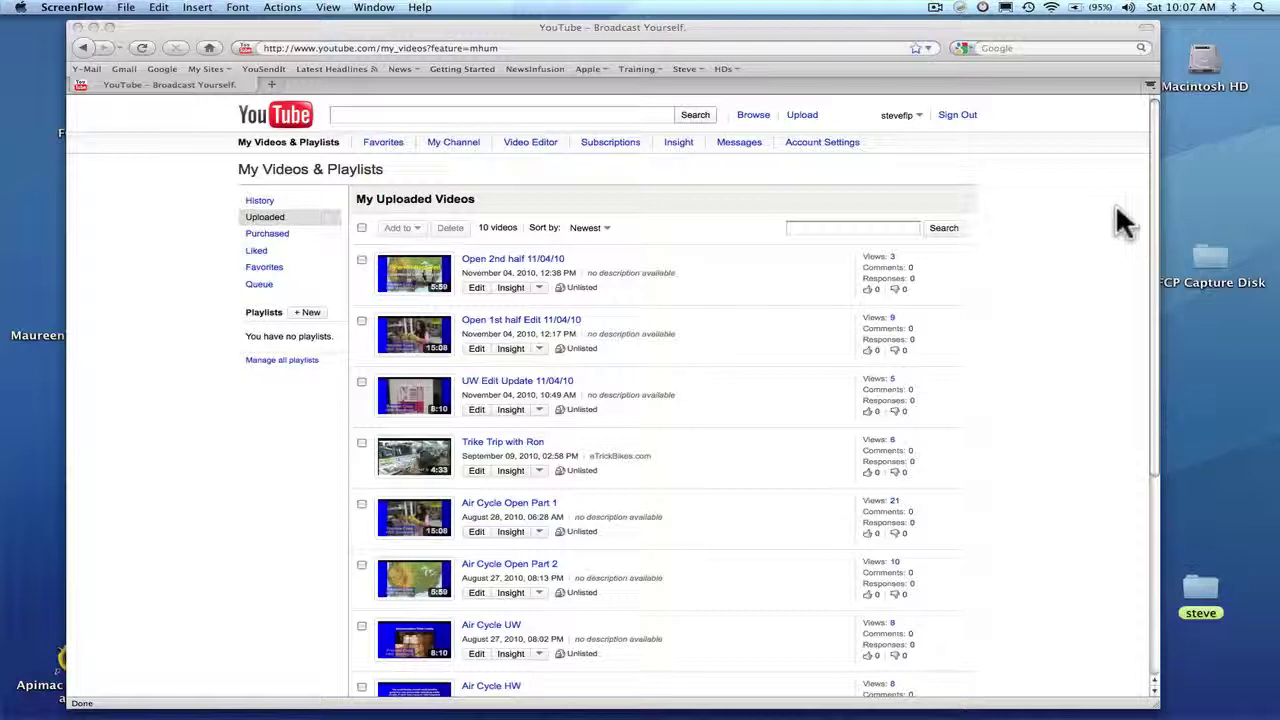
- Pick MaureenYouTube.mov from the Desktop and start uploading it to YouTube
click(803, 117)
click(802, 115)
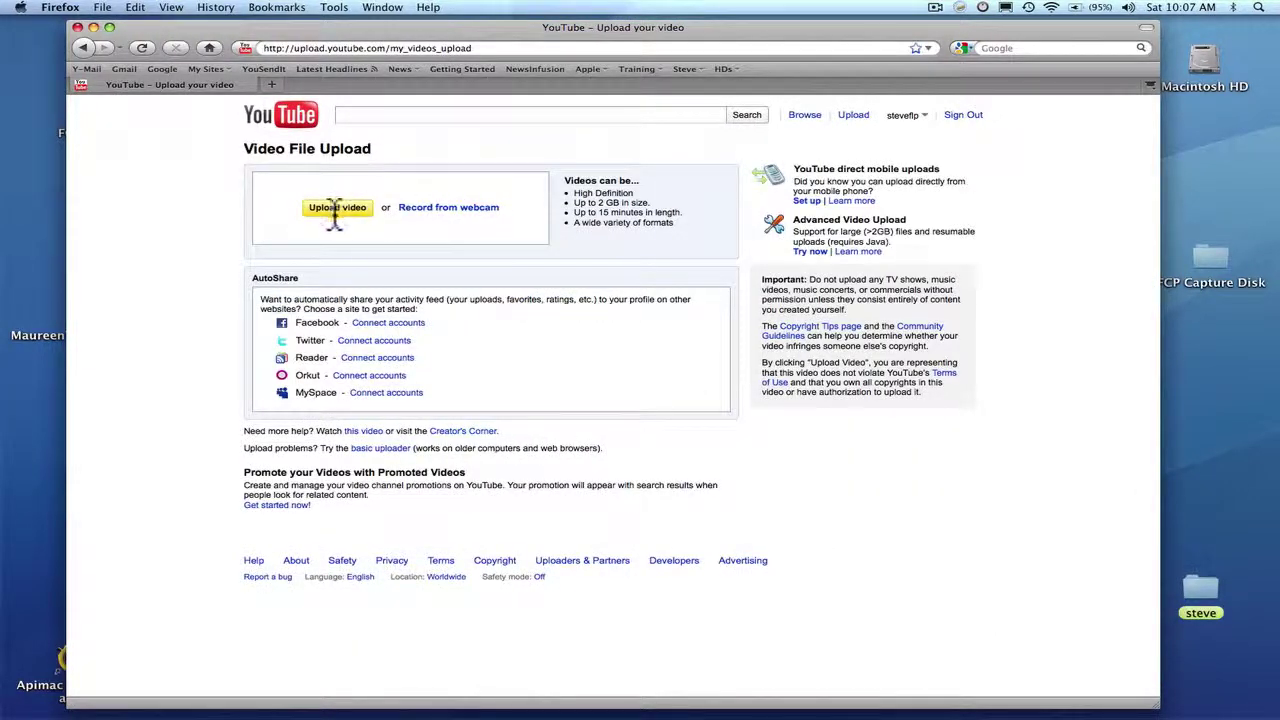
click(336, 208)
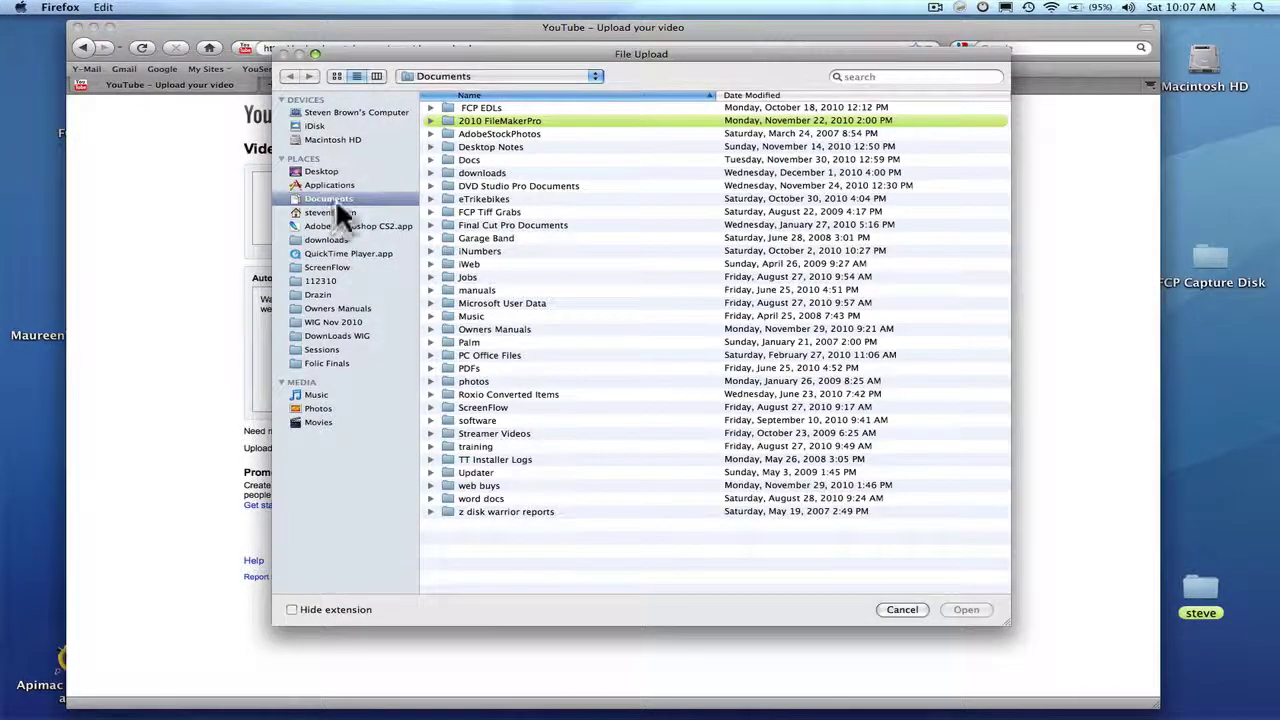
click(321, 171)
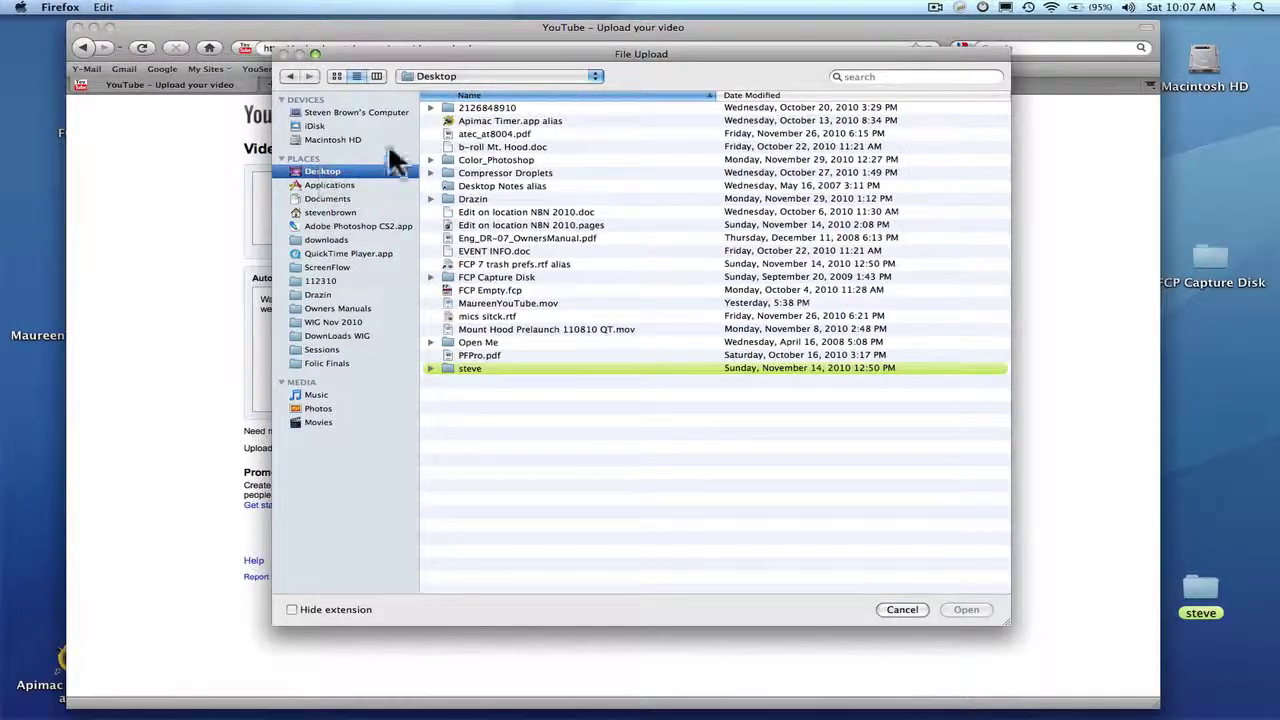
click(477, 304)
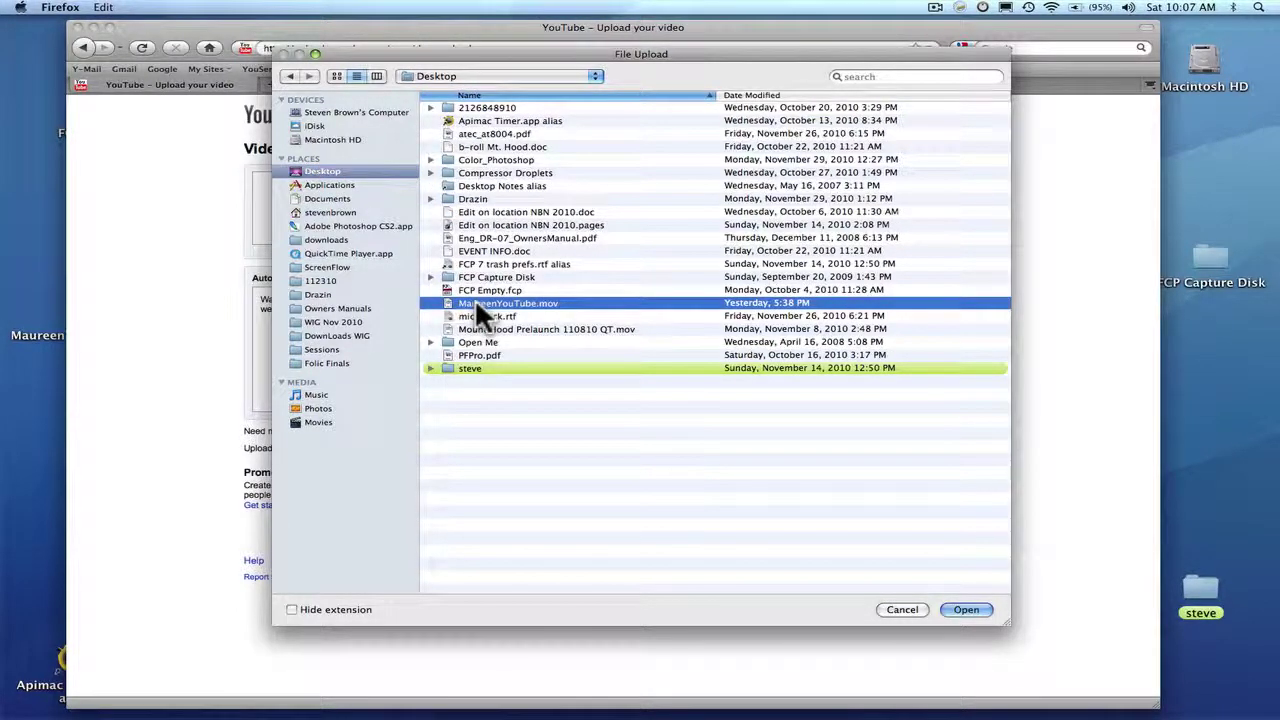
click(964, 609)
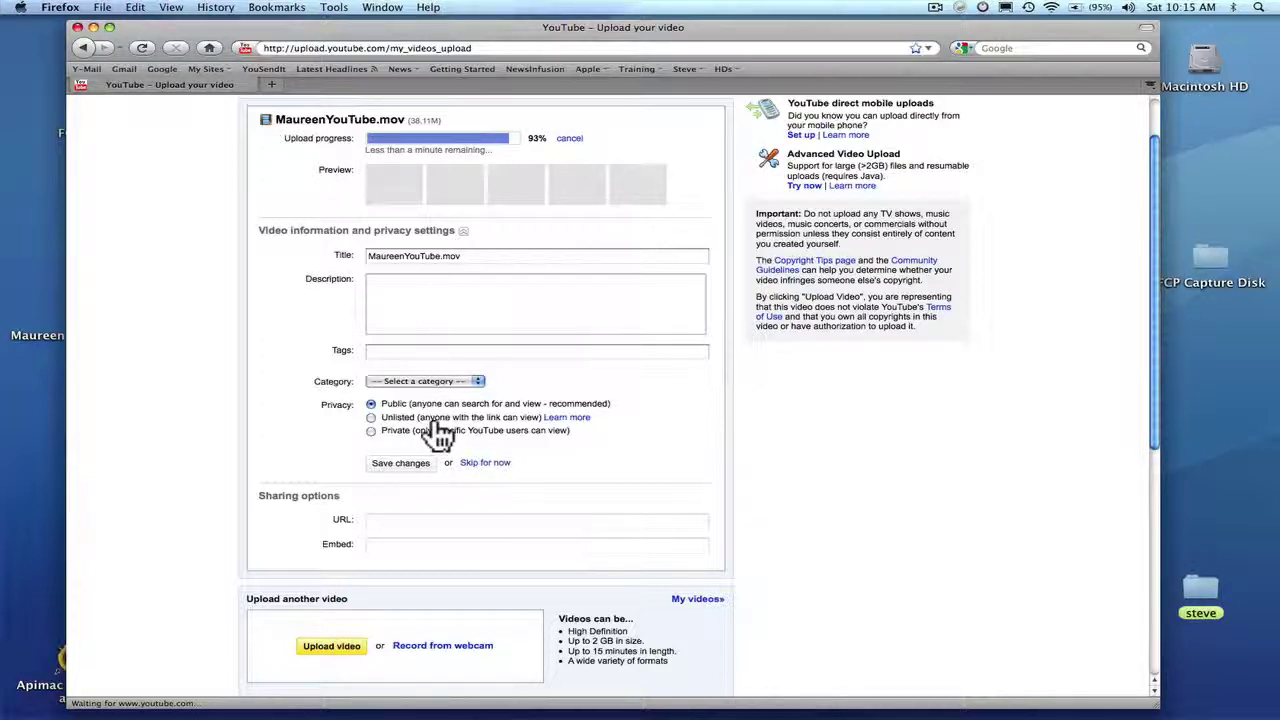
- Save the new video's settings while the upload finishes to 100%
click(405, 466)
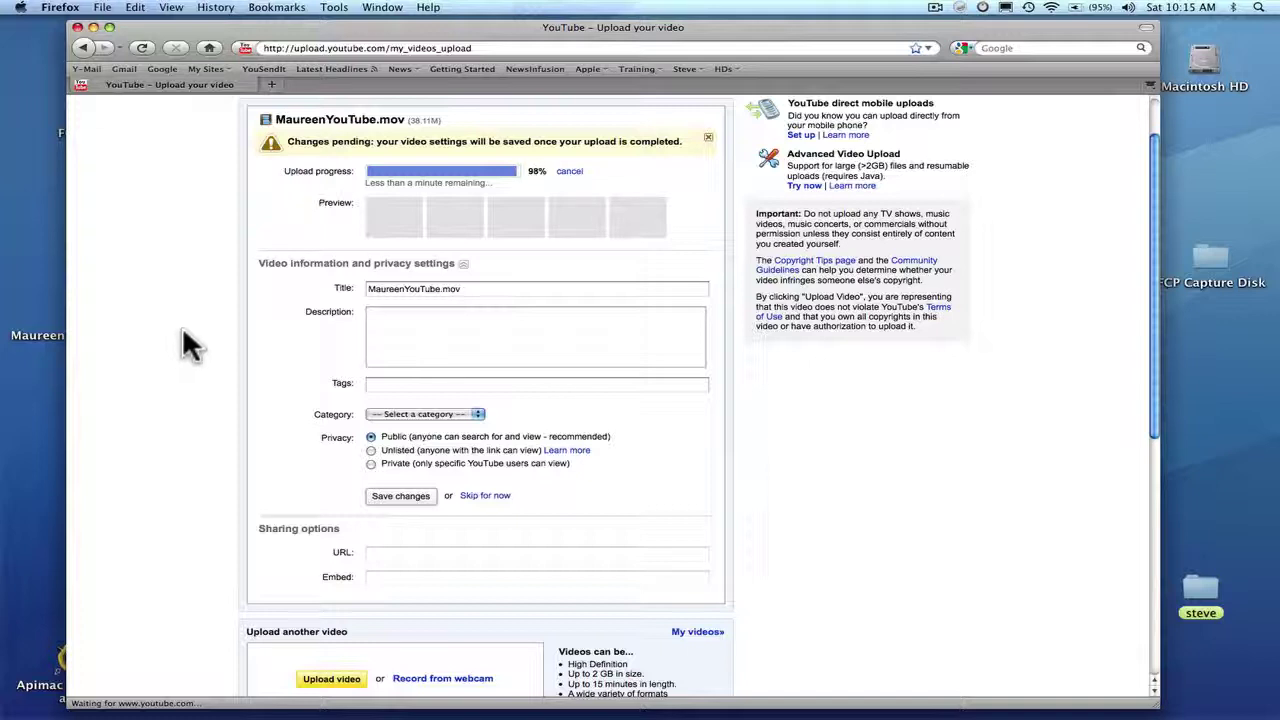
scroll(182, 340, up, 3)
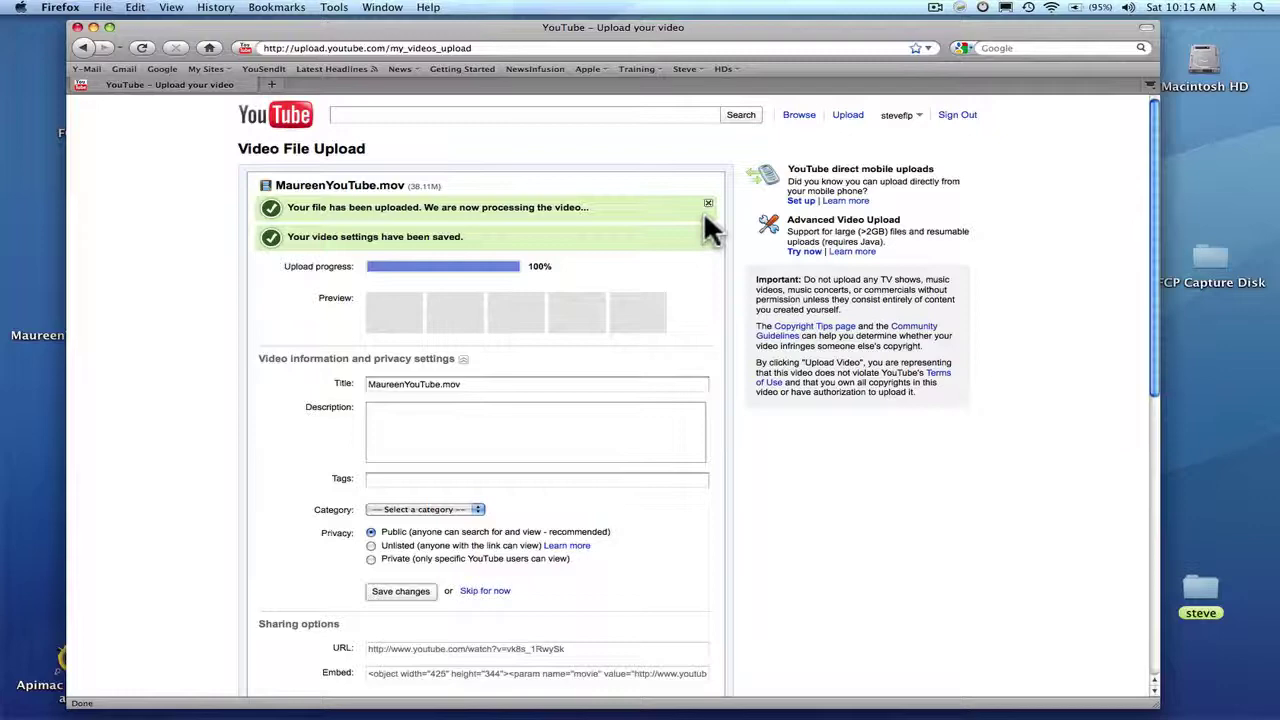
- Open the newly uploaded video's edit page from My Videos
click(897, 116)
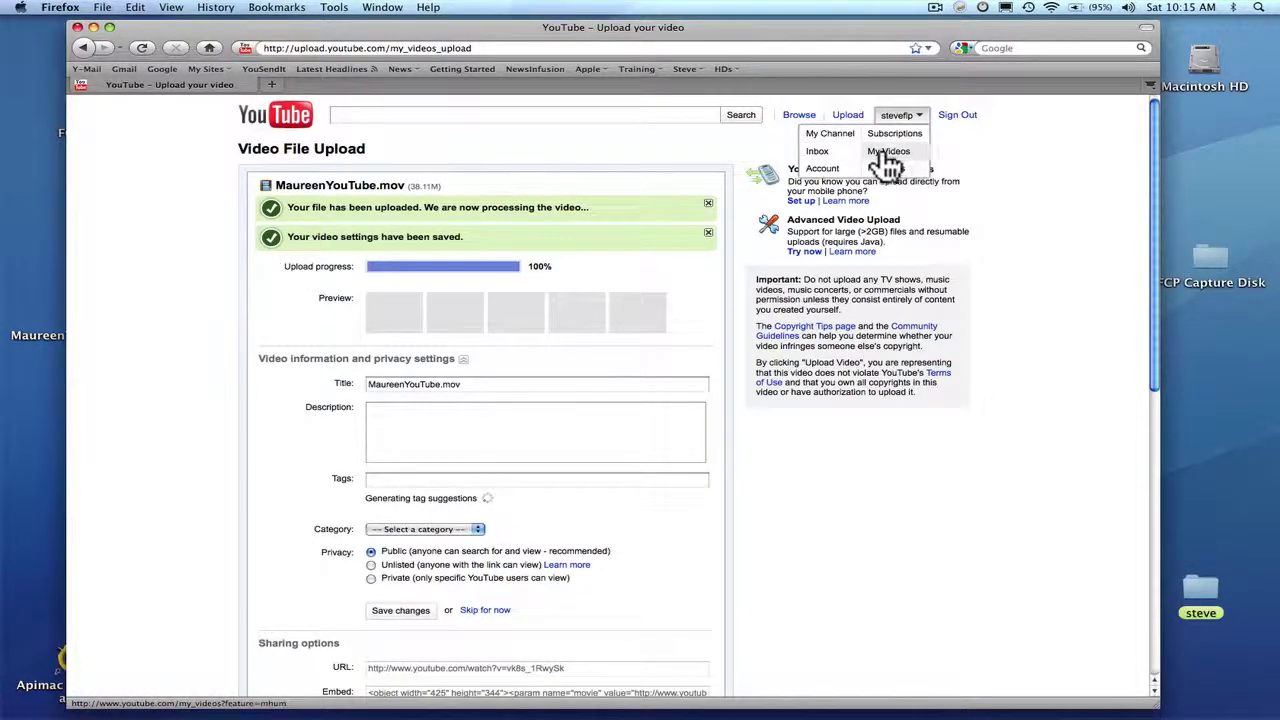
click(889, 152)
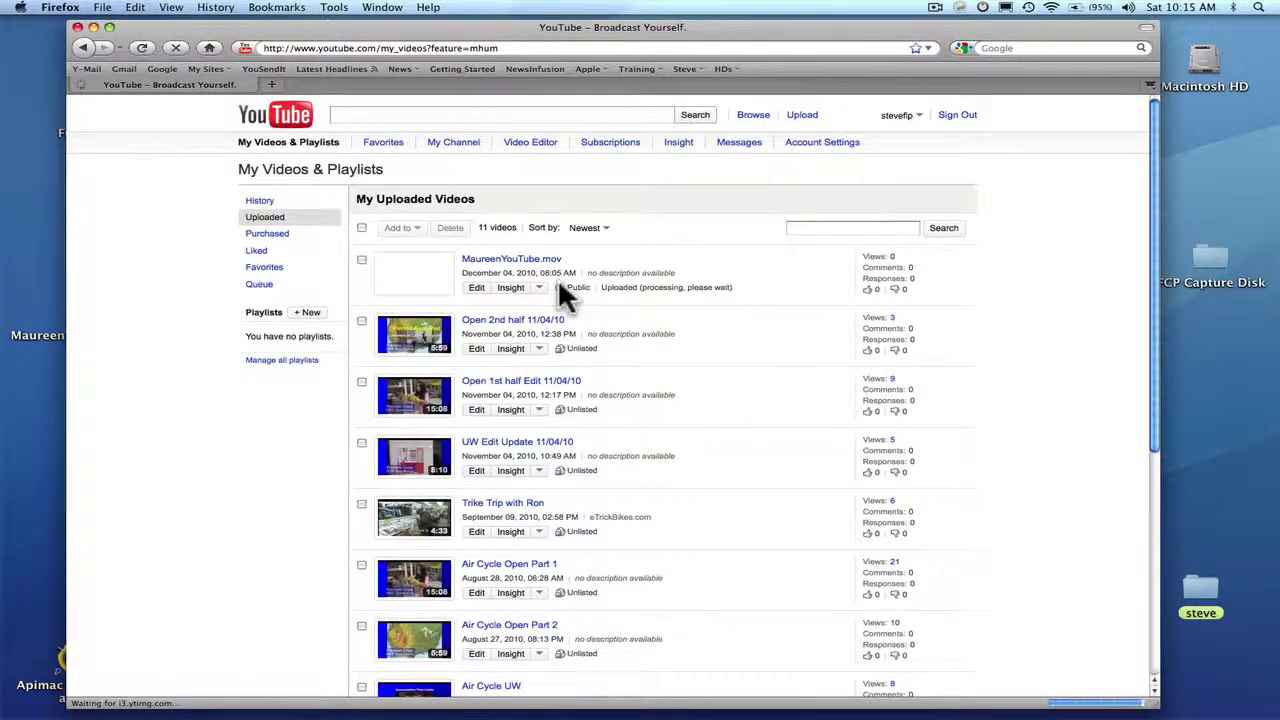
click(476, 289)
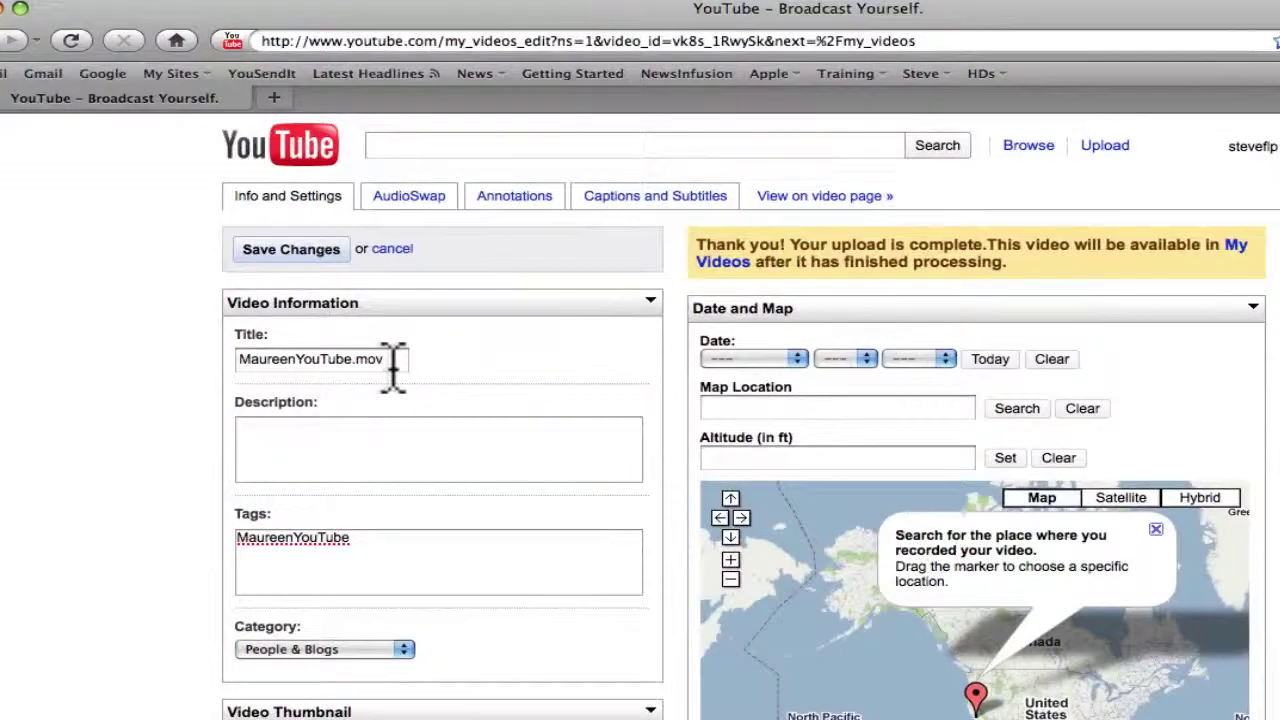
- Retitle the video to the actress's full name plus 'Actress' and set the description to 'Actress'
click(325, 253)
triple_click(358, 360)
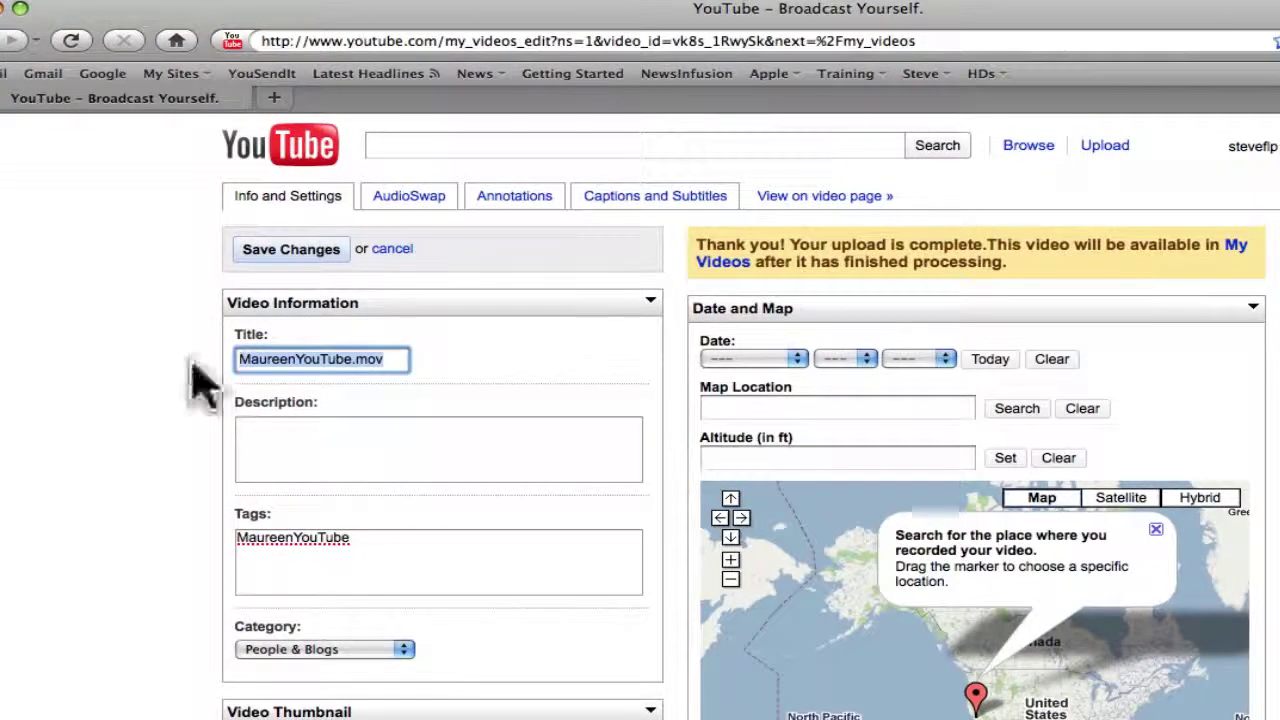
text(Maureen Muldoon)
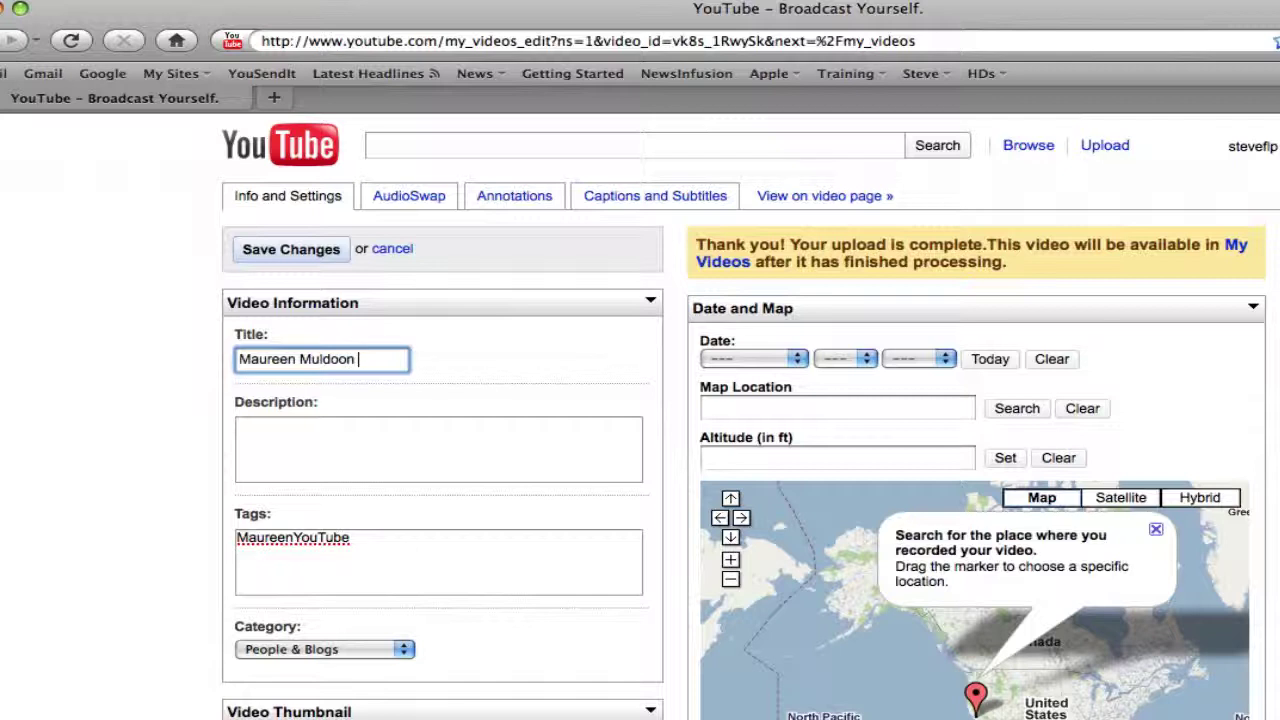
text(Actress)
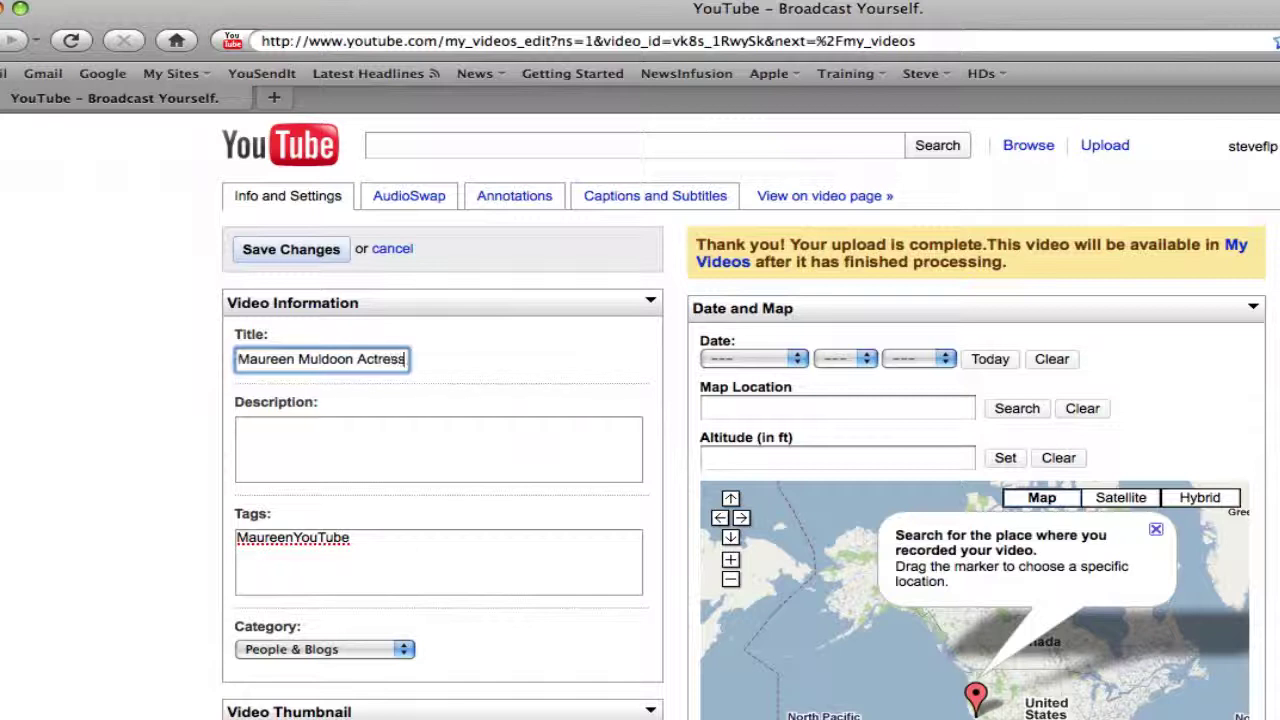
click(259, 453)
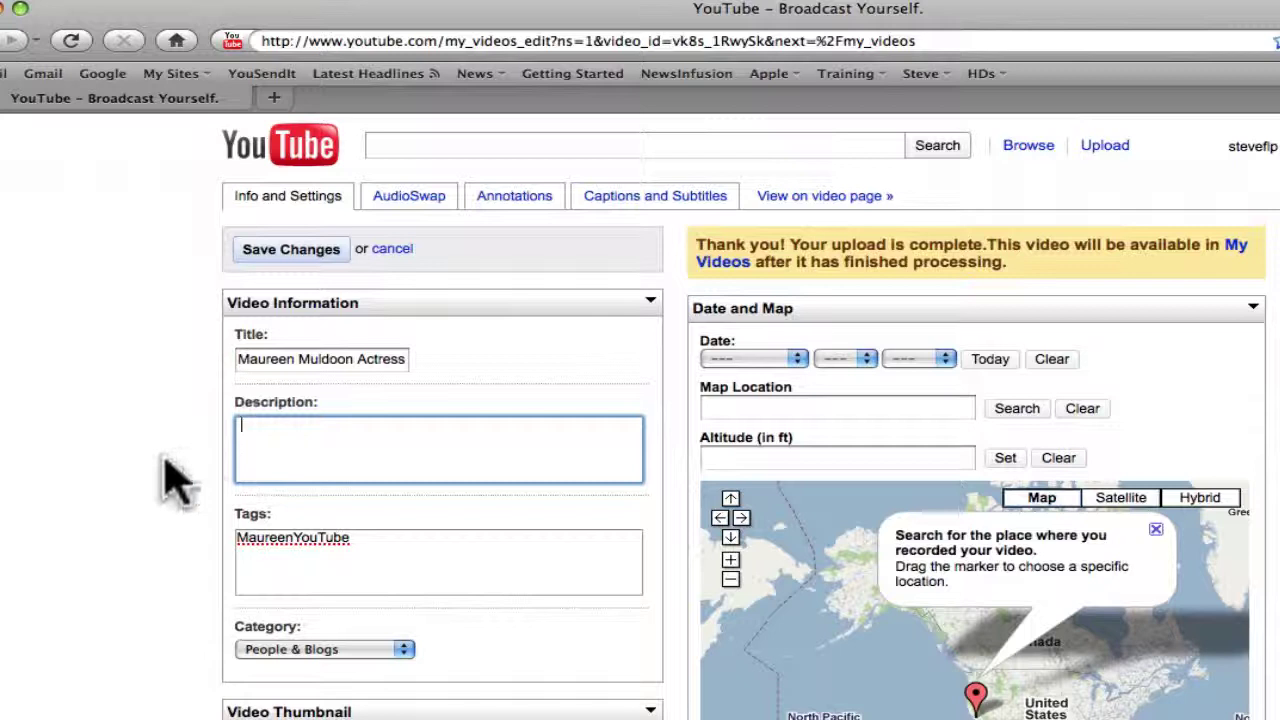
text(Actress)
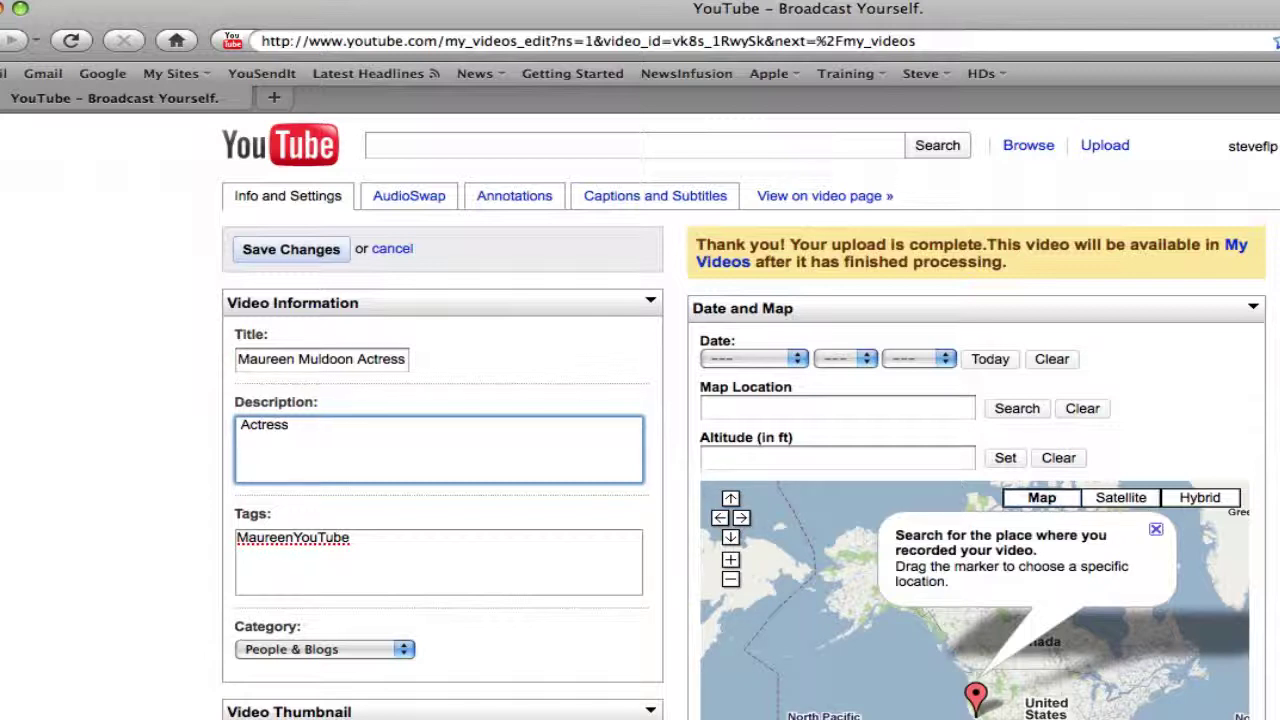
- Replace the old tag with the TextEdit tag line: name plus actor actress Chicago talent voice over narrations Sag
click(337, 565)
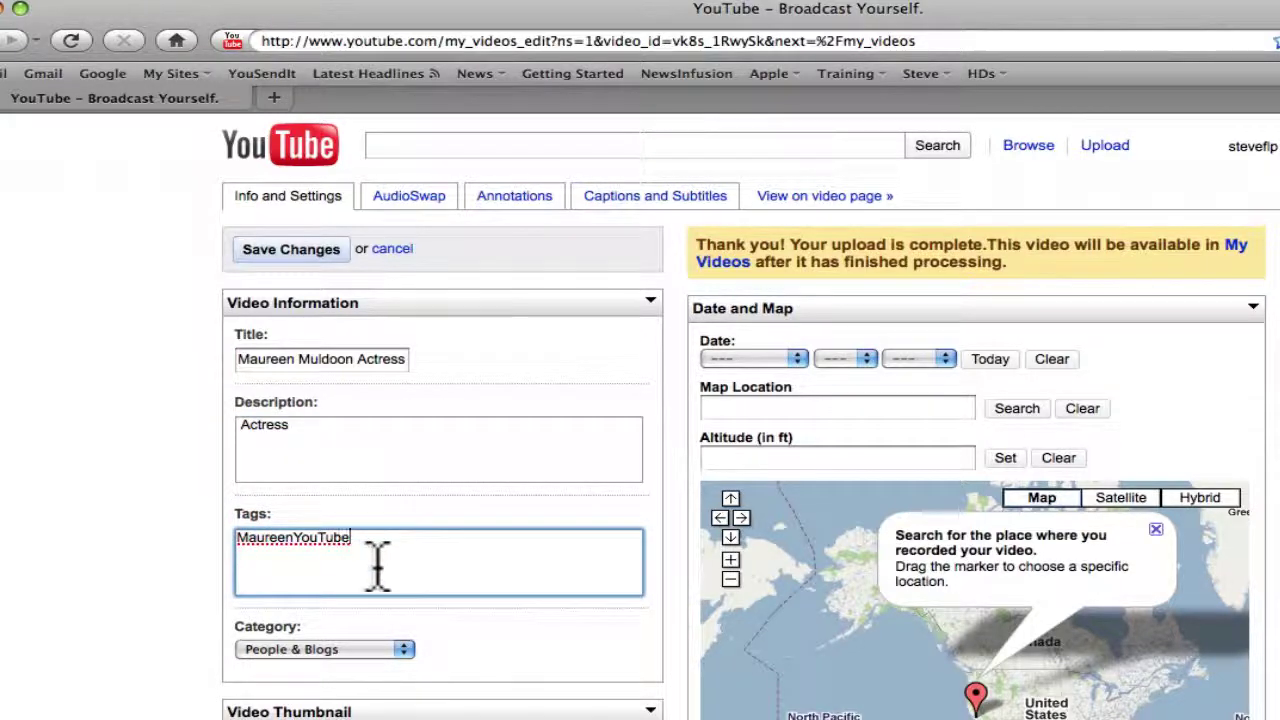
key(super+Tab)
key(super+Tab)
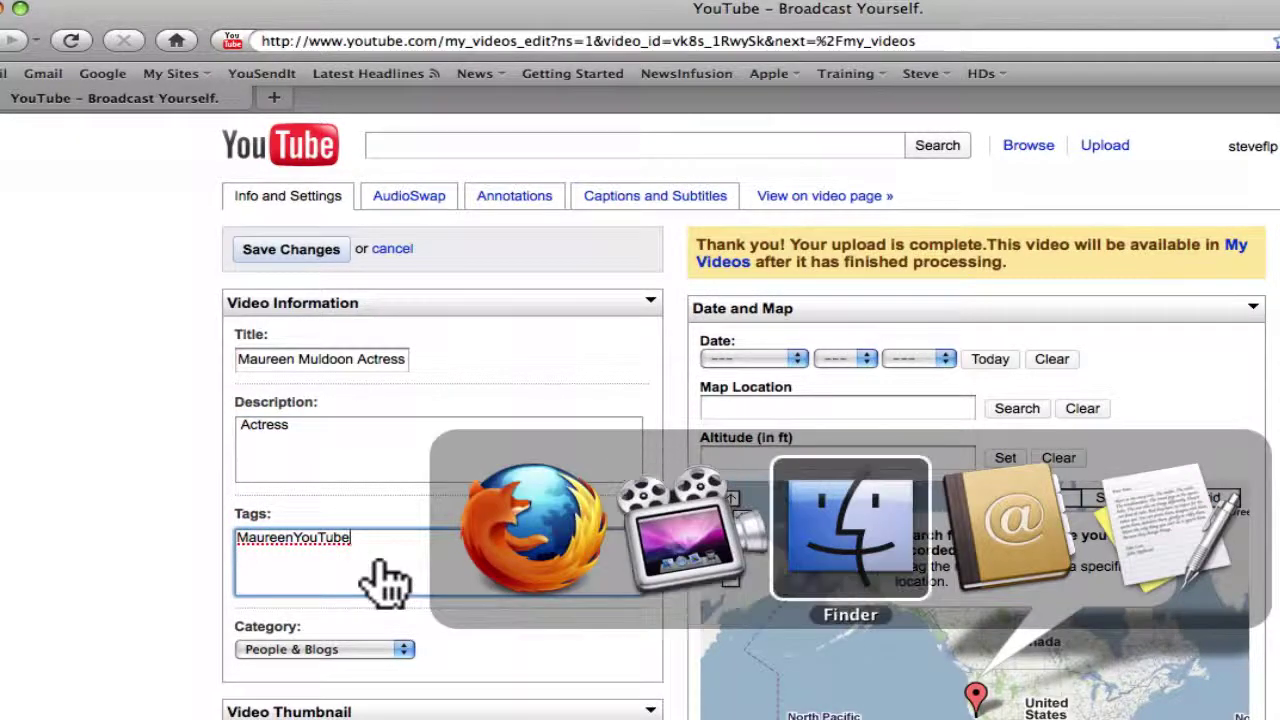
key(super+Tab)
key(super+Tab)
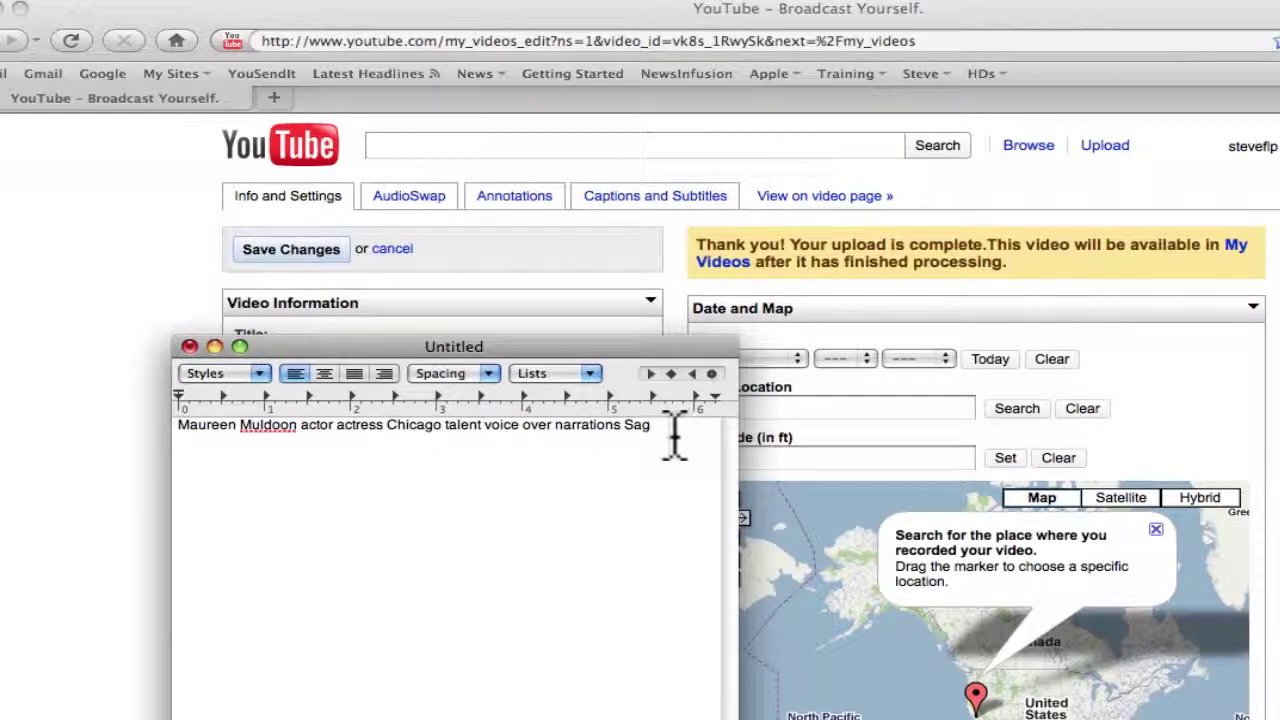
drag(674, 430, 171, 437)
key(super+c)
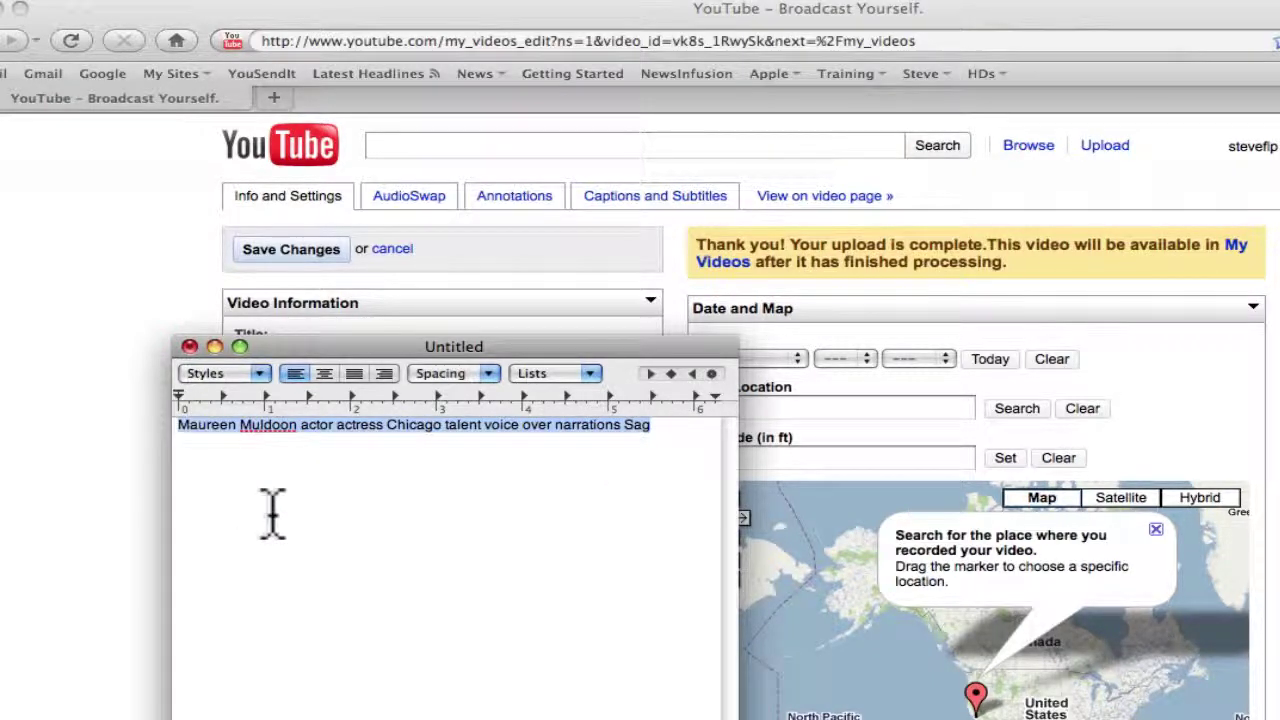
click(63, 543)
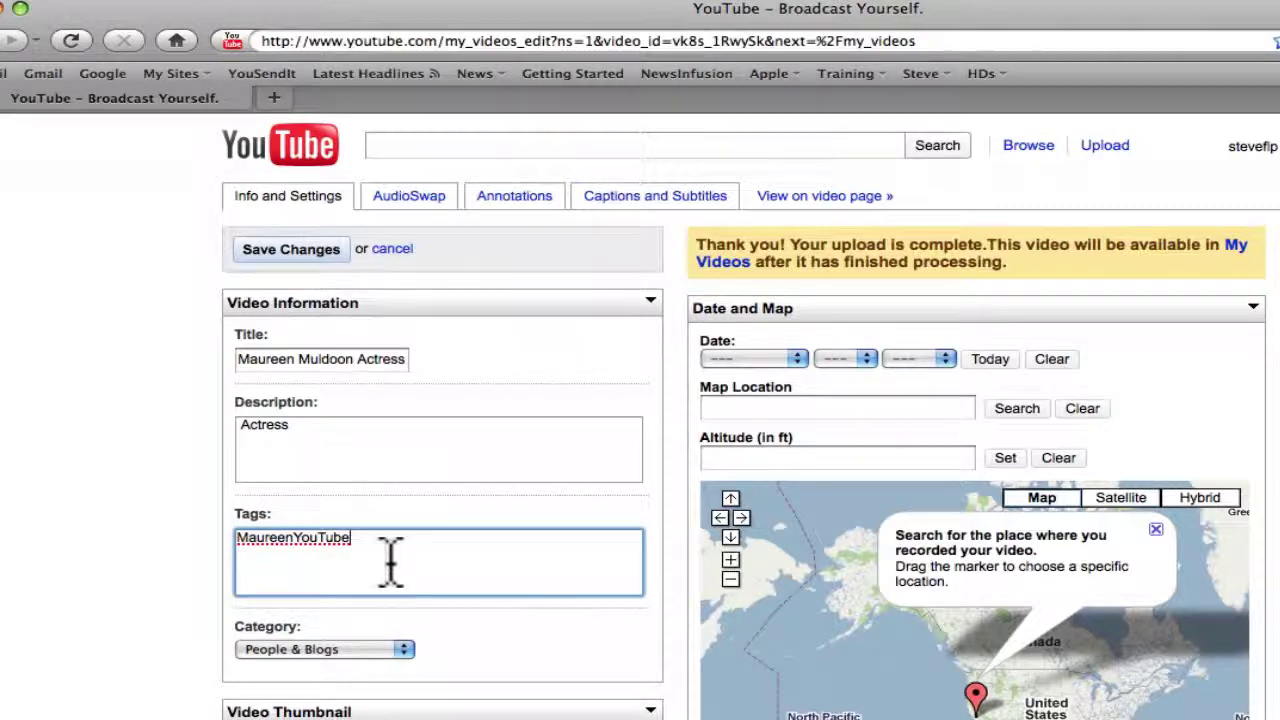
drag(390, 563, 229, 543)
key(super+v)
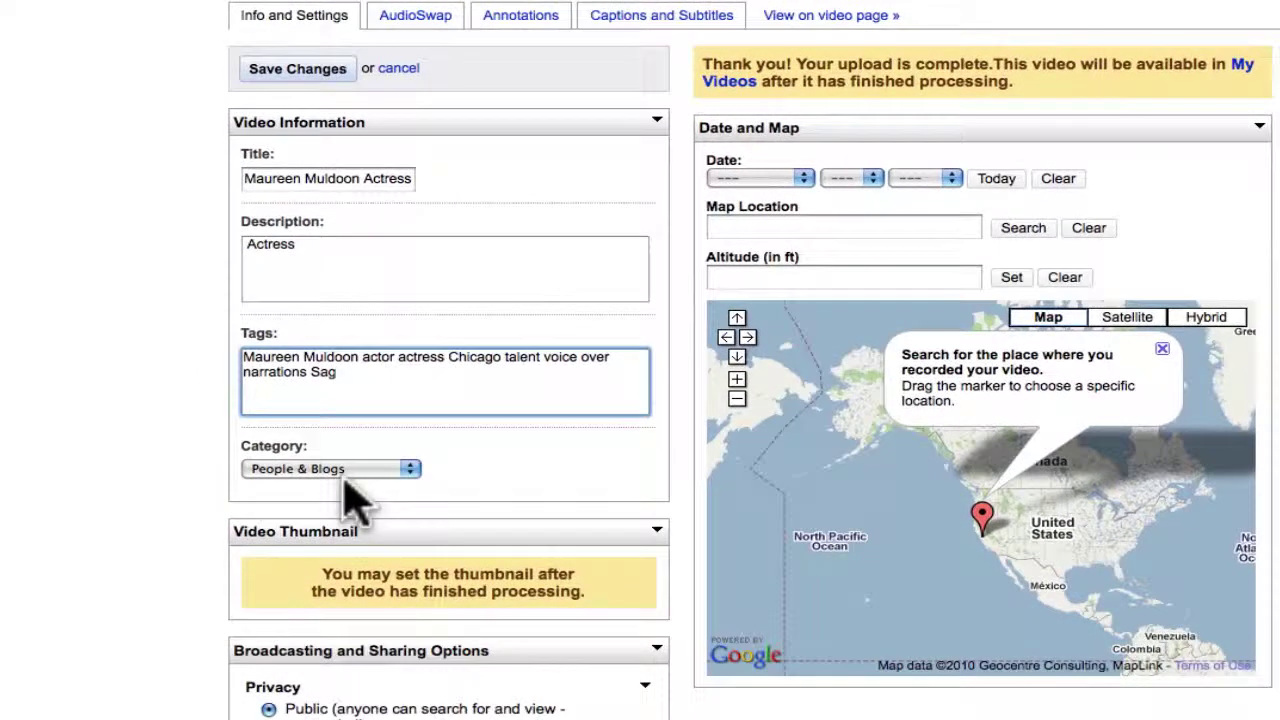
click(346, 652)
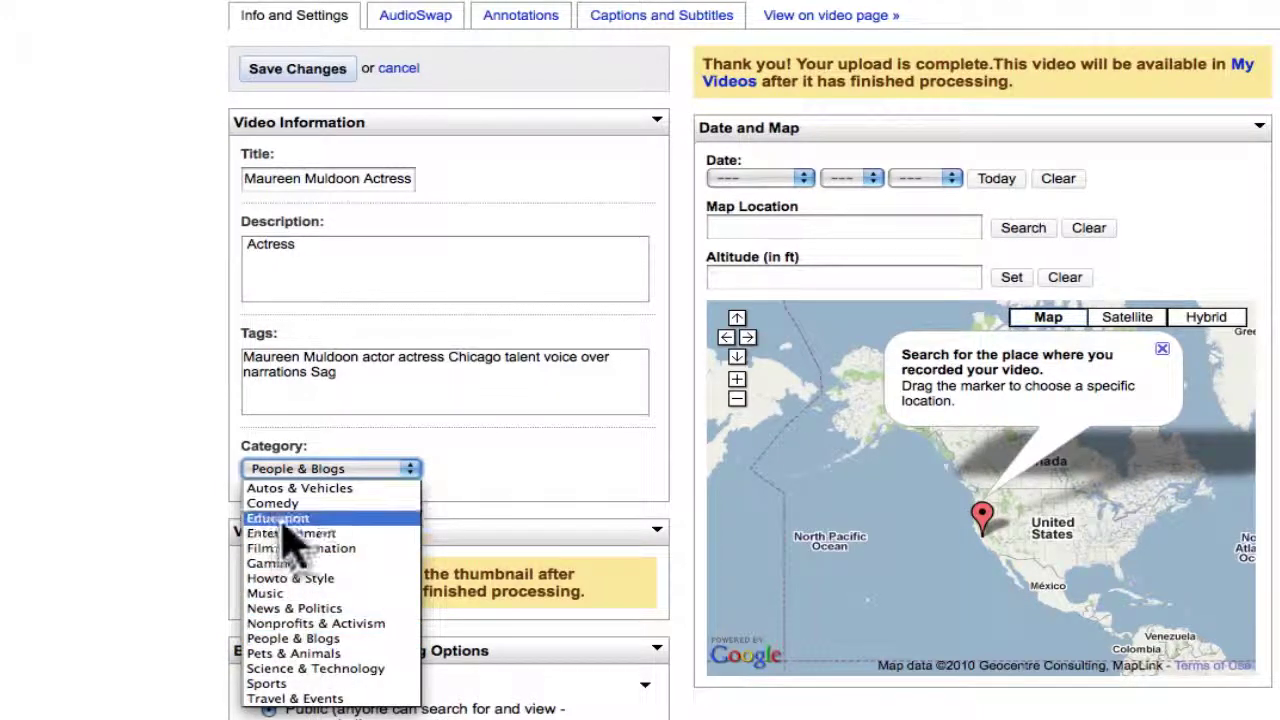
- Set the video's category to Entertainment and make it Unlisted
click(169, 495)
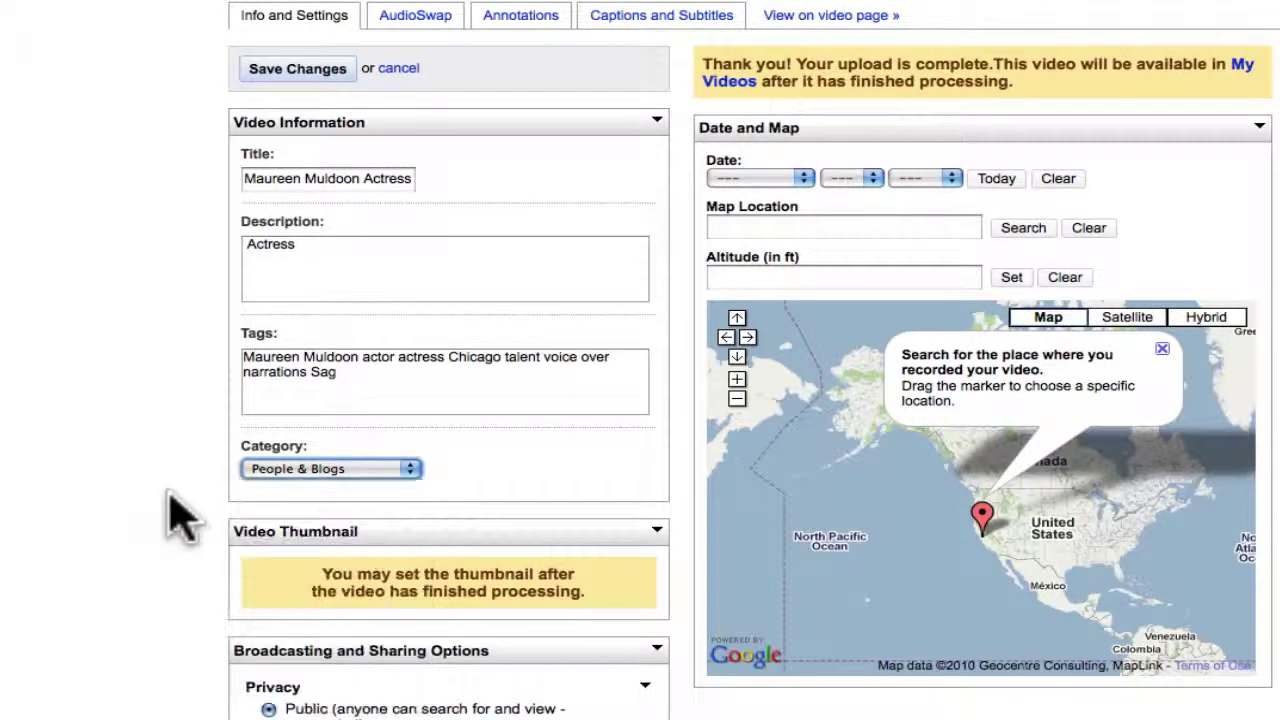
click(300, 470)
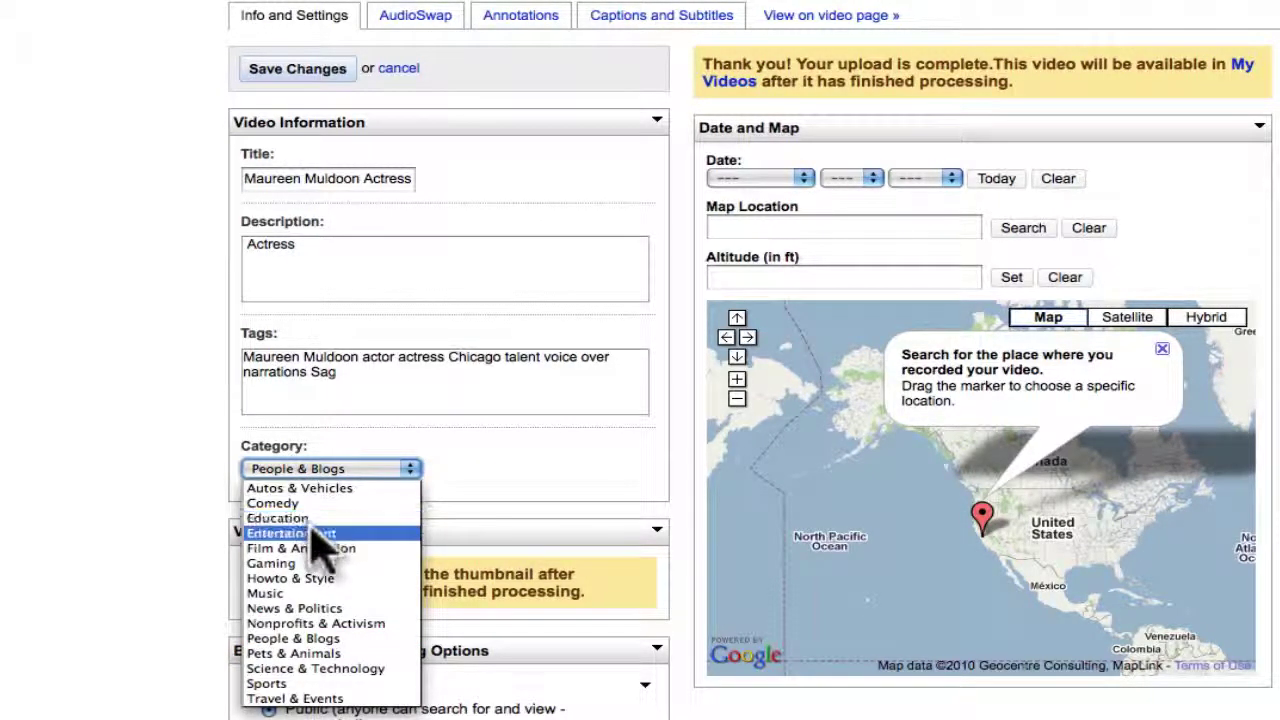
click(313, 533)
scroll(171, 543, down, 10)
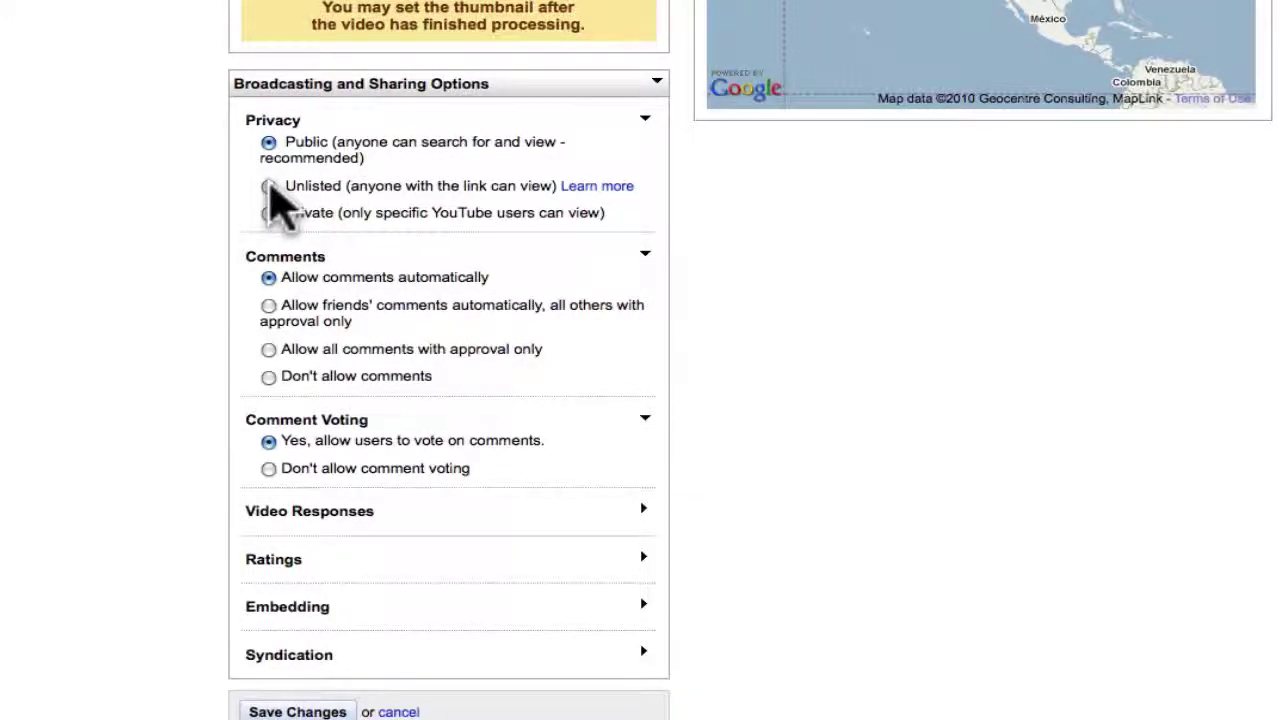
click(268, 187)
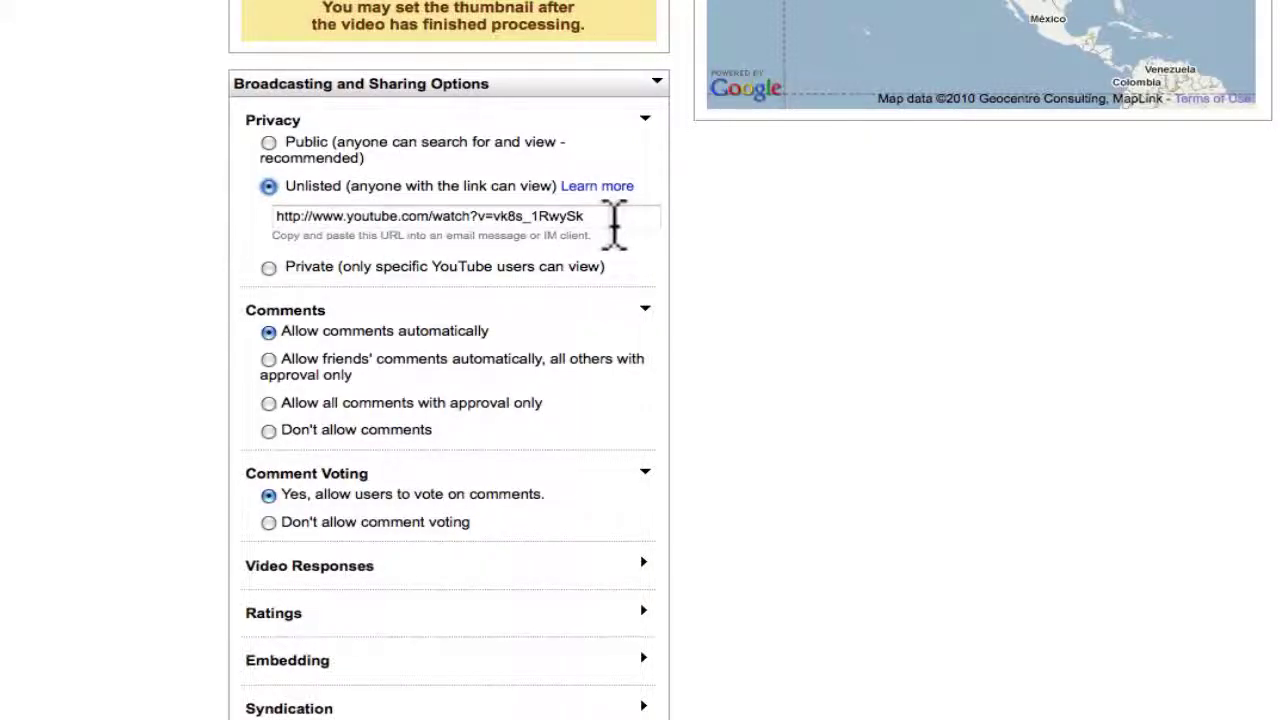
drag(614, 222, 251, 217)
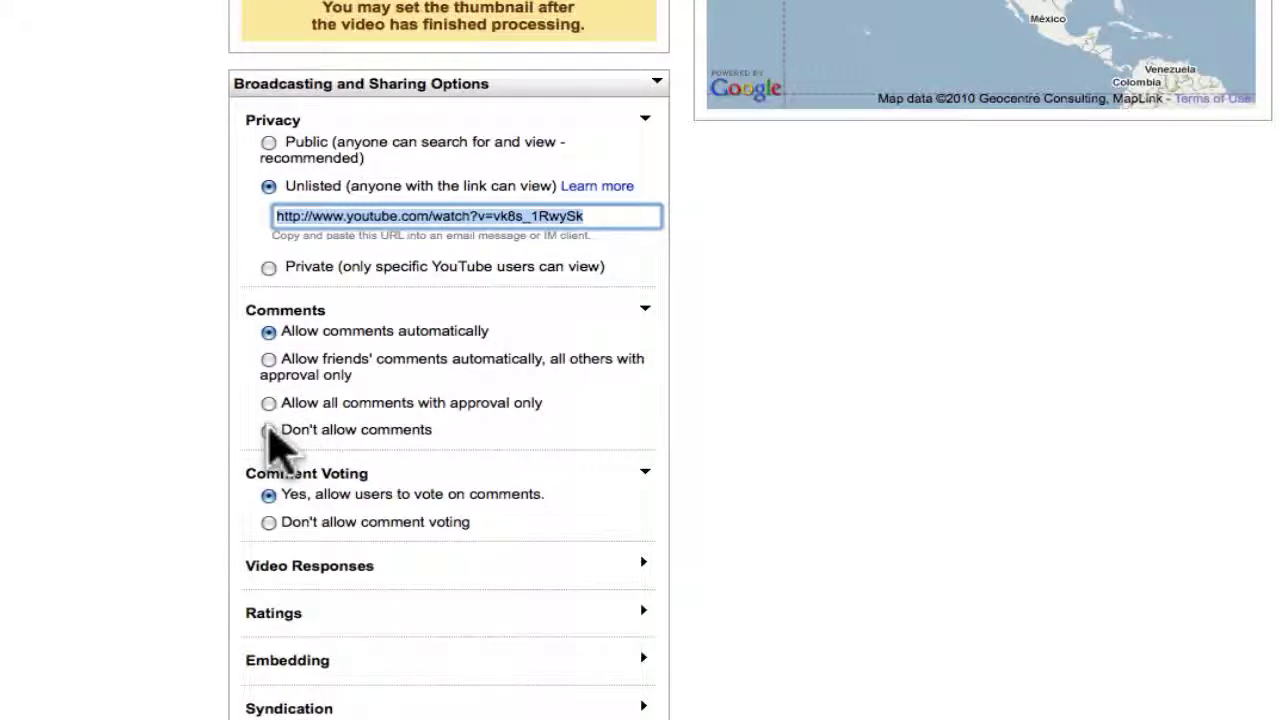
- Disallow comments, comment voting, video responses and ratings, then save the changes
scroll(143, 435, down, 3)
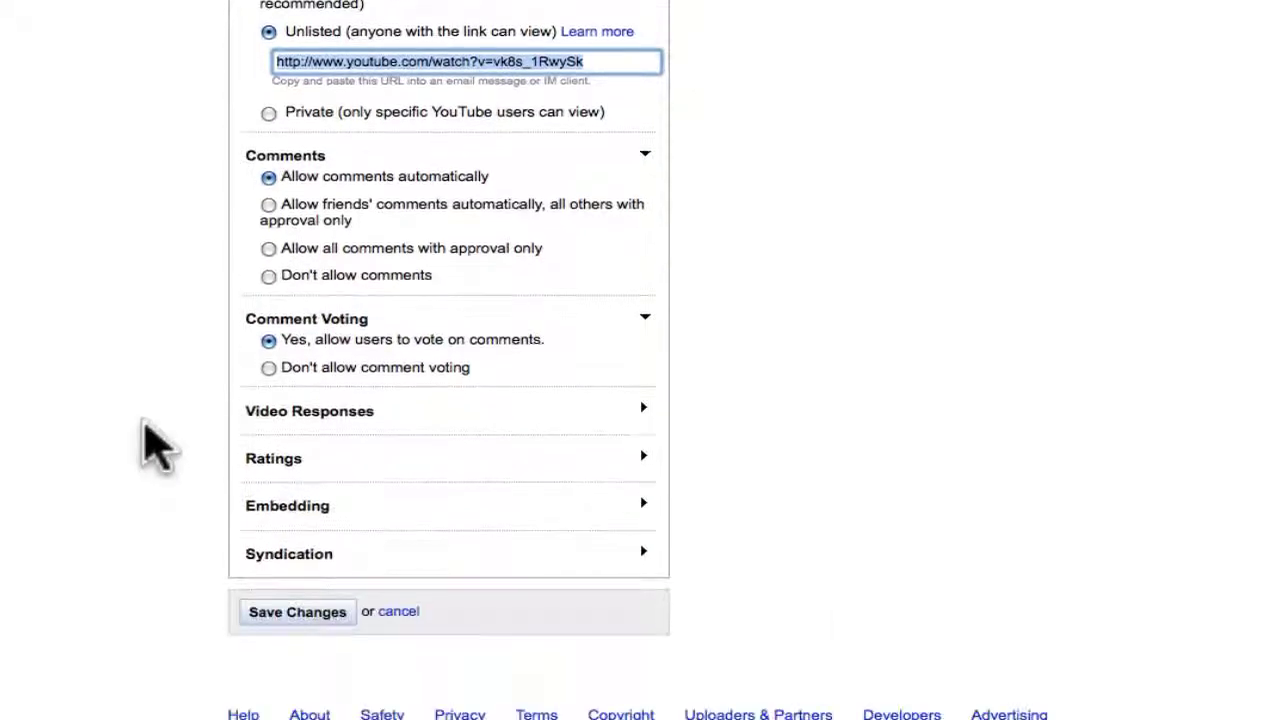
click(268, 277)
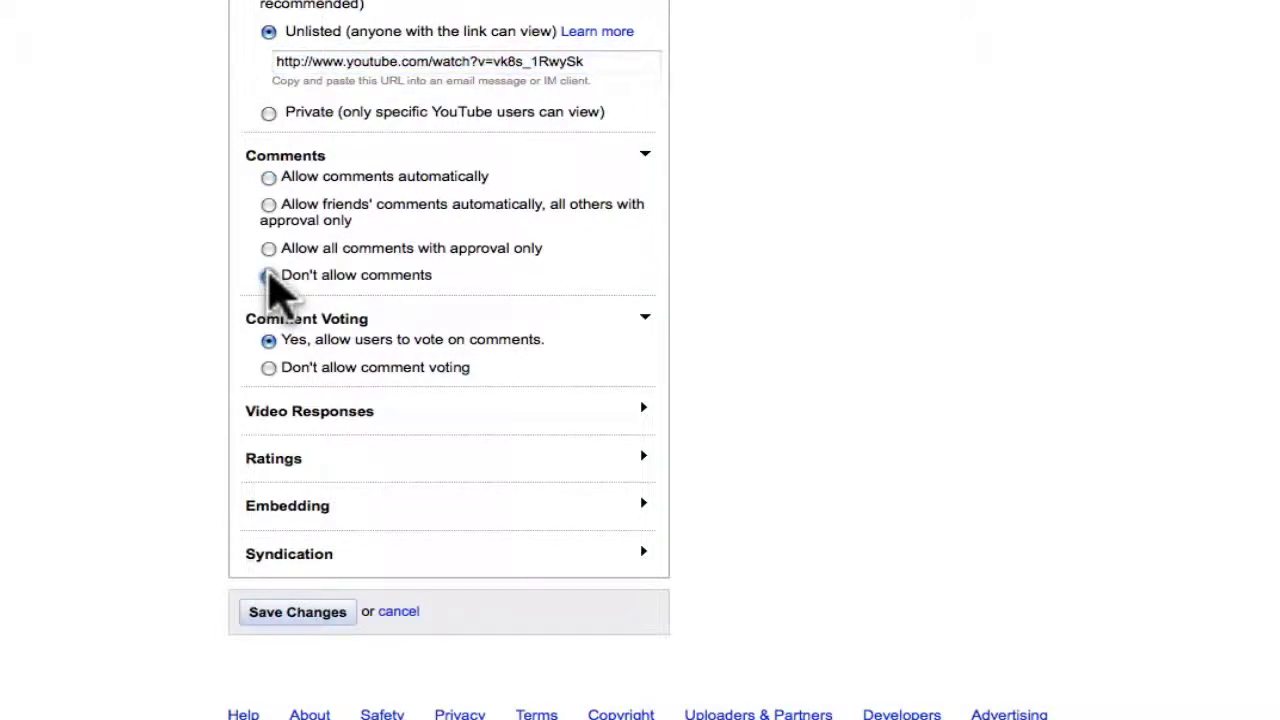
click(268, 367)
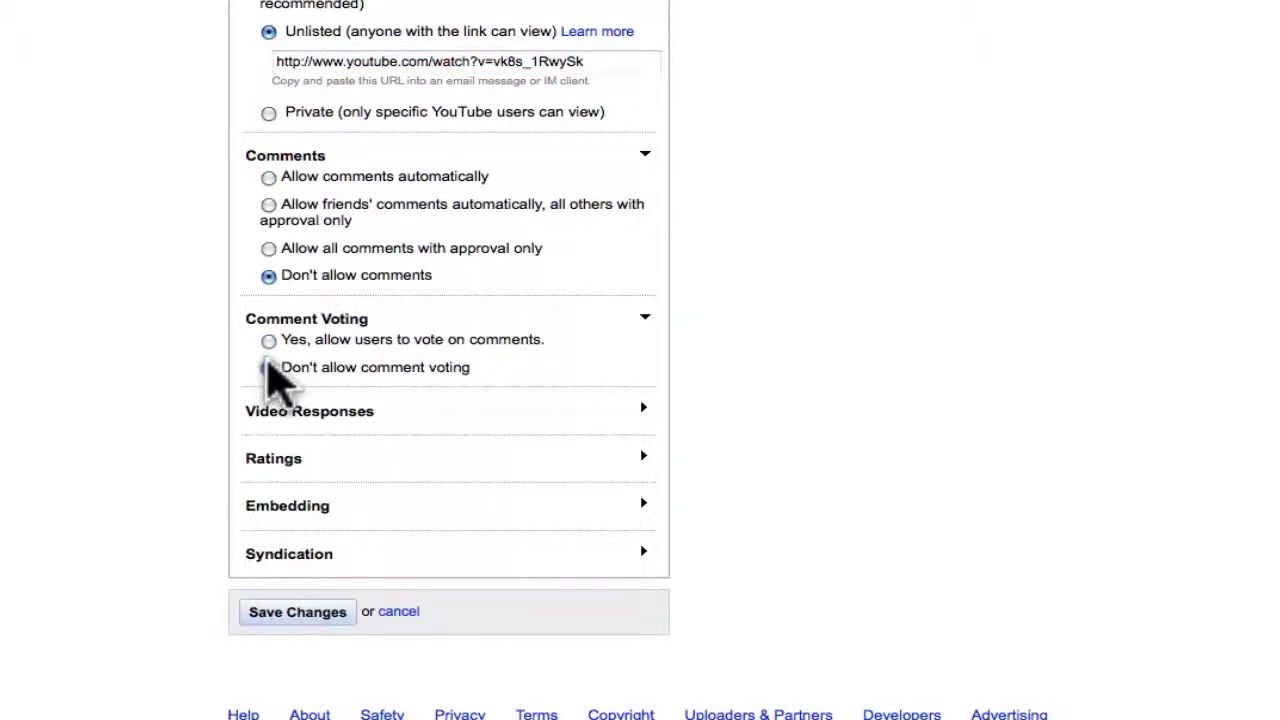
click(641, 408)
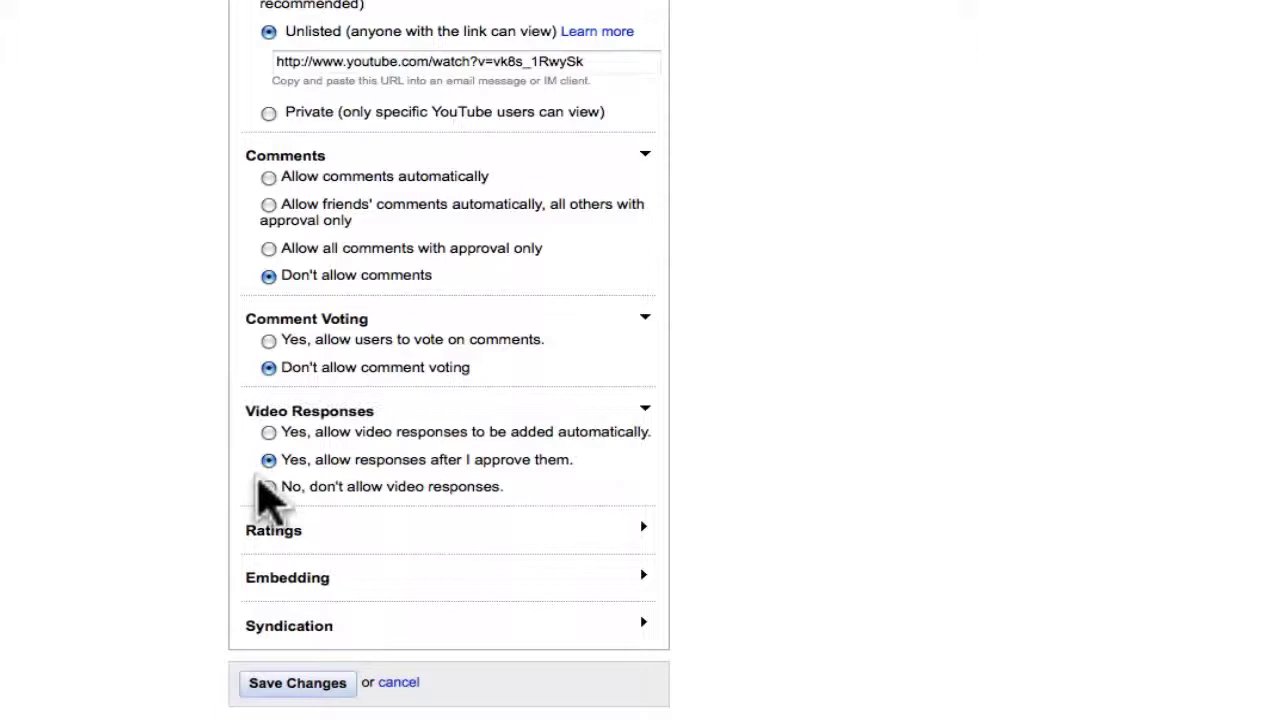
click(268, 487)
click(640, 535)
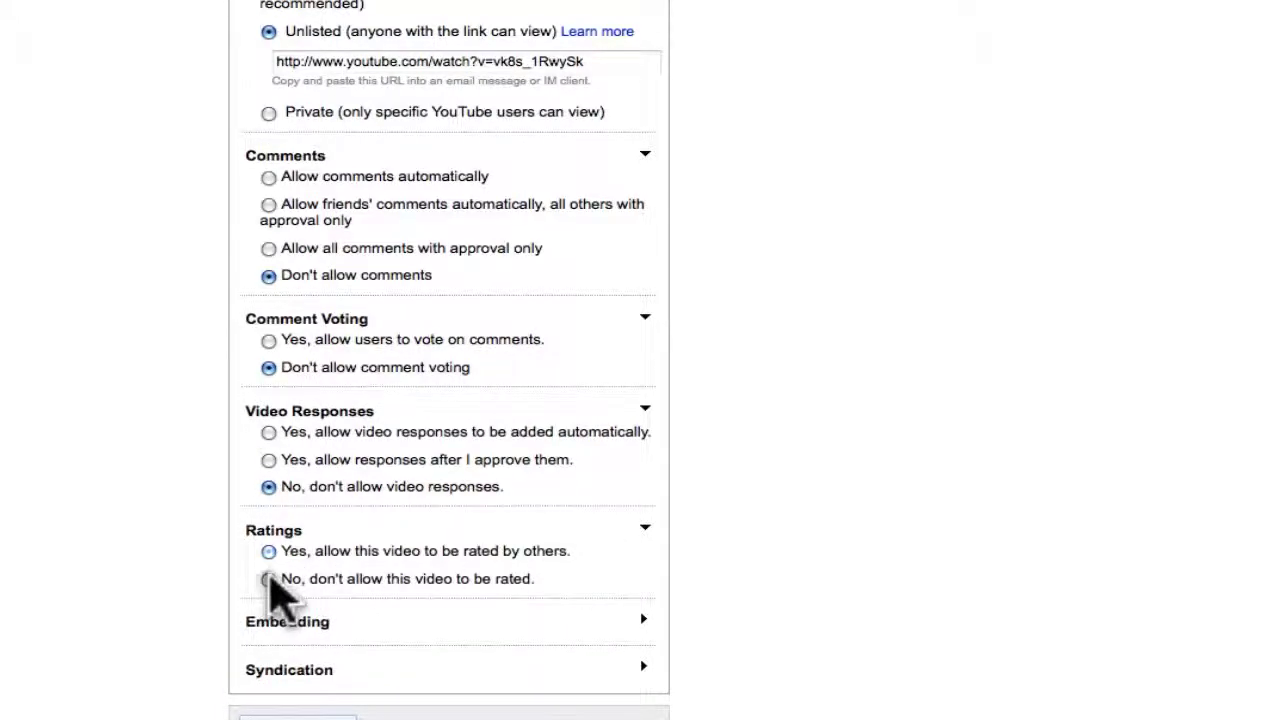
click(268, 580)
scroll(194, 571, down, 3)
click(645, 488)
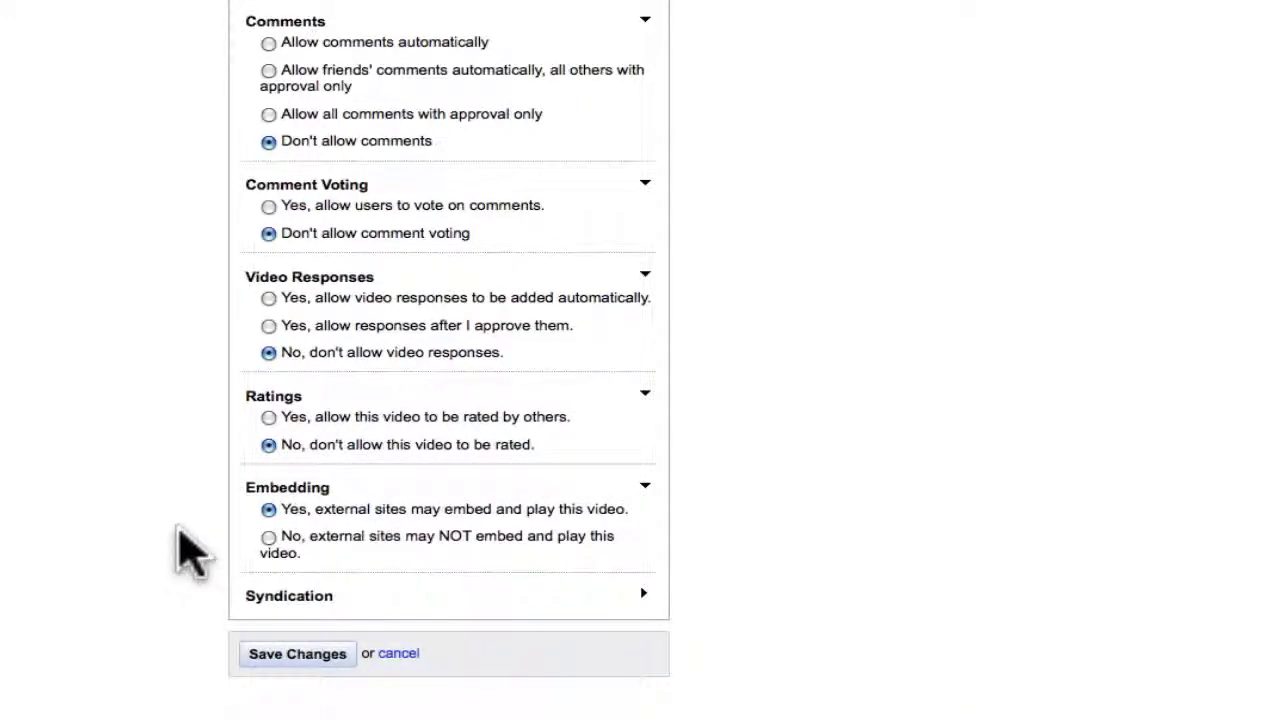
click(298, 652)
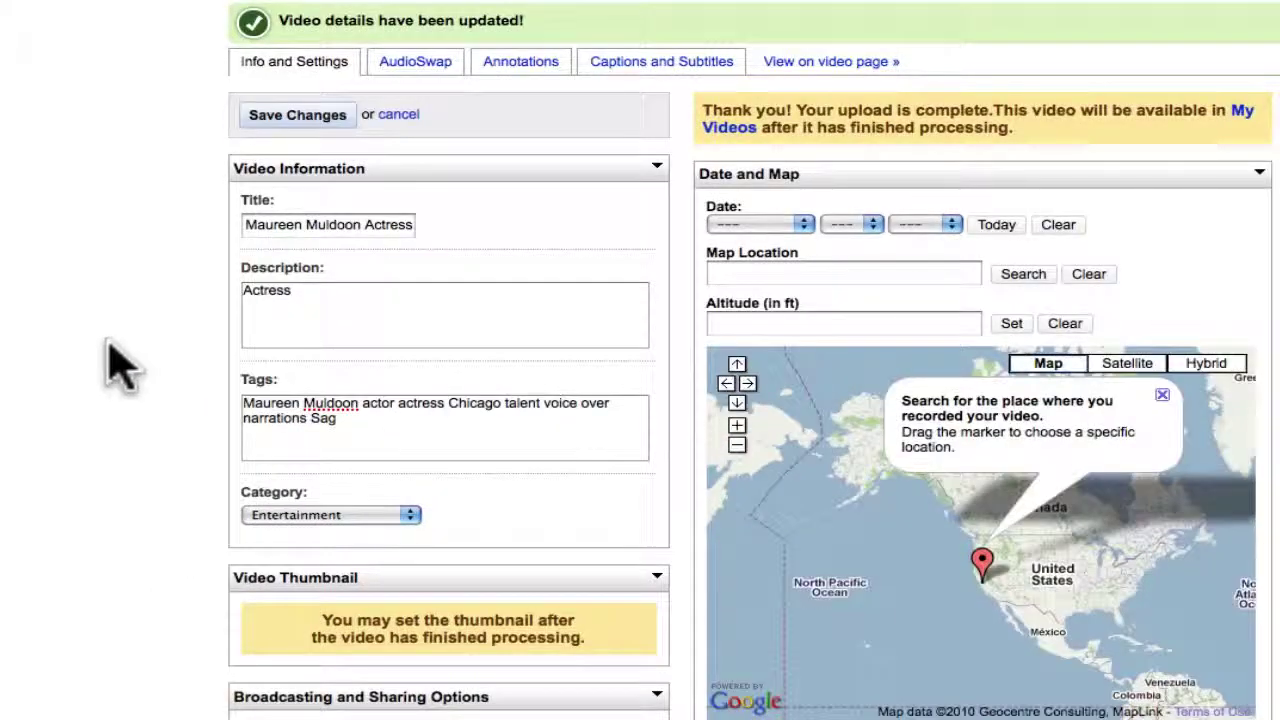
scroll(118, 365, down, 5)
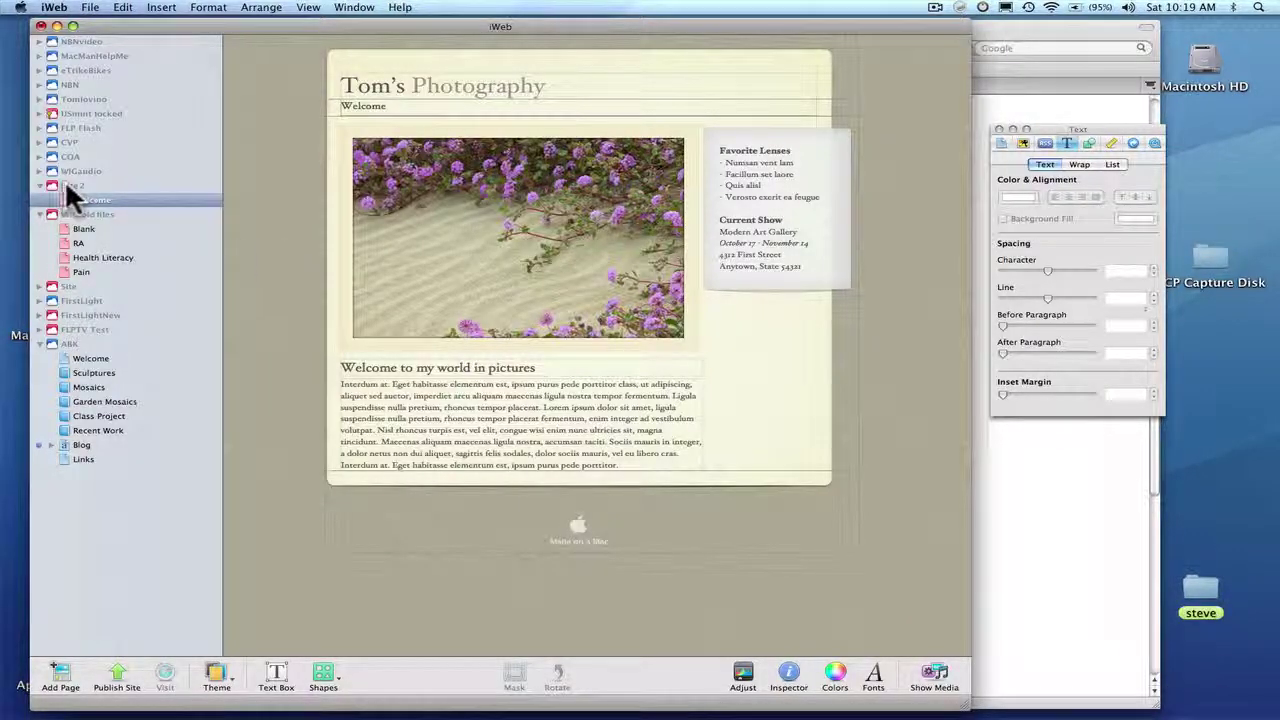
- Open the Welcome page and place it under Site 2 in the iWeb sidebar
click(420, 100)
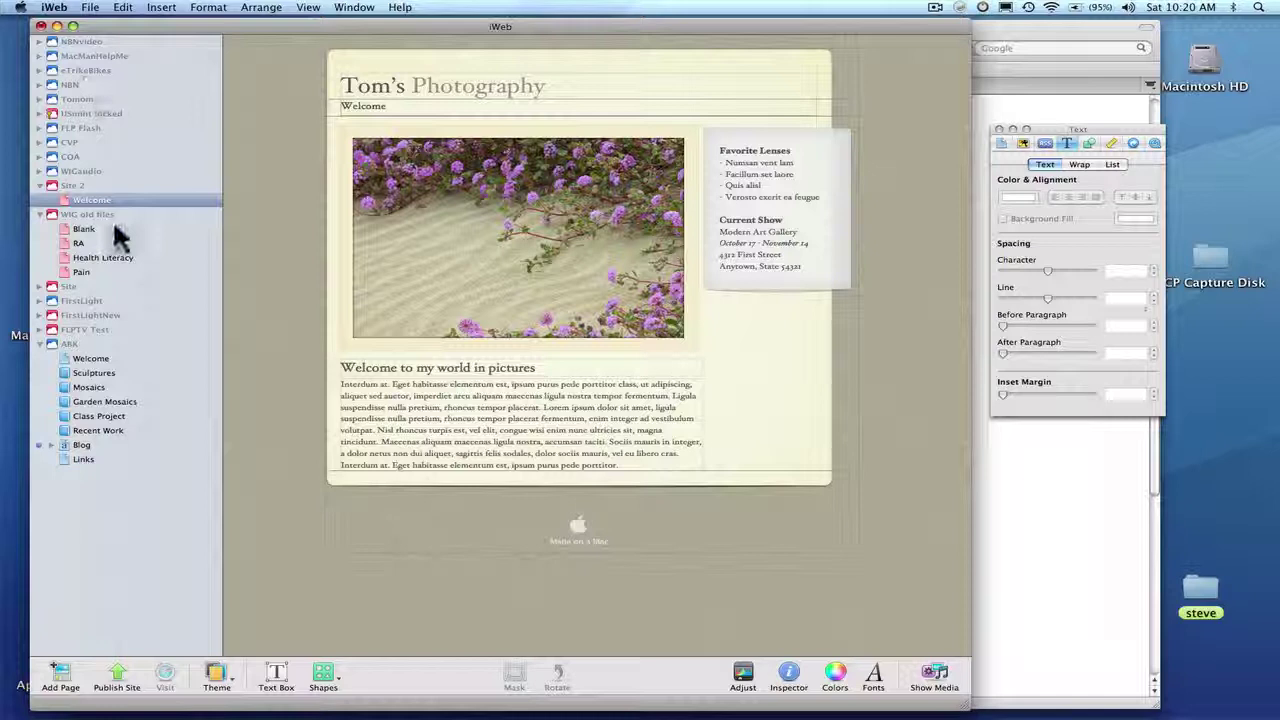
drag(103, 192, 106, 196)
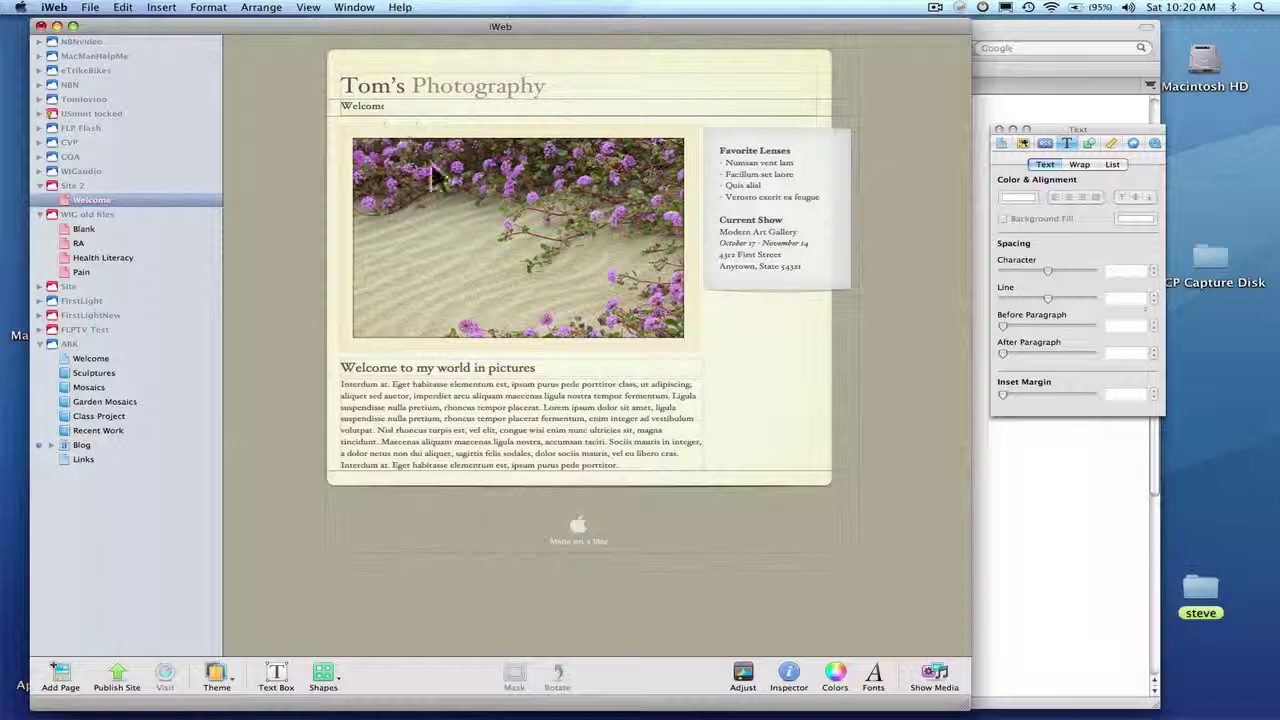
- Delete the flower photo and insert an HTML Snippet widget
click(548, 263)
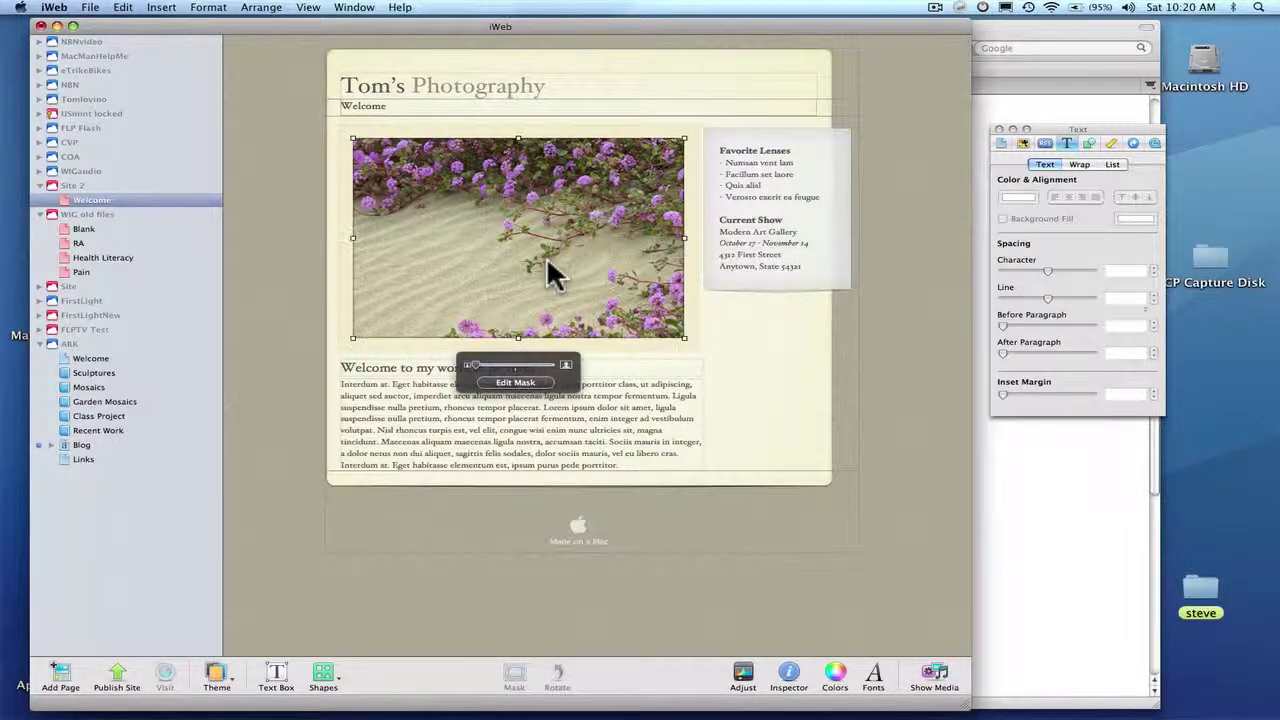
key(Delete)
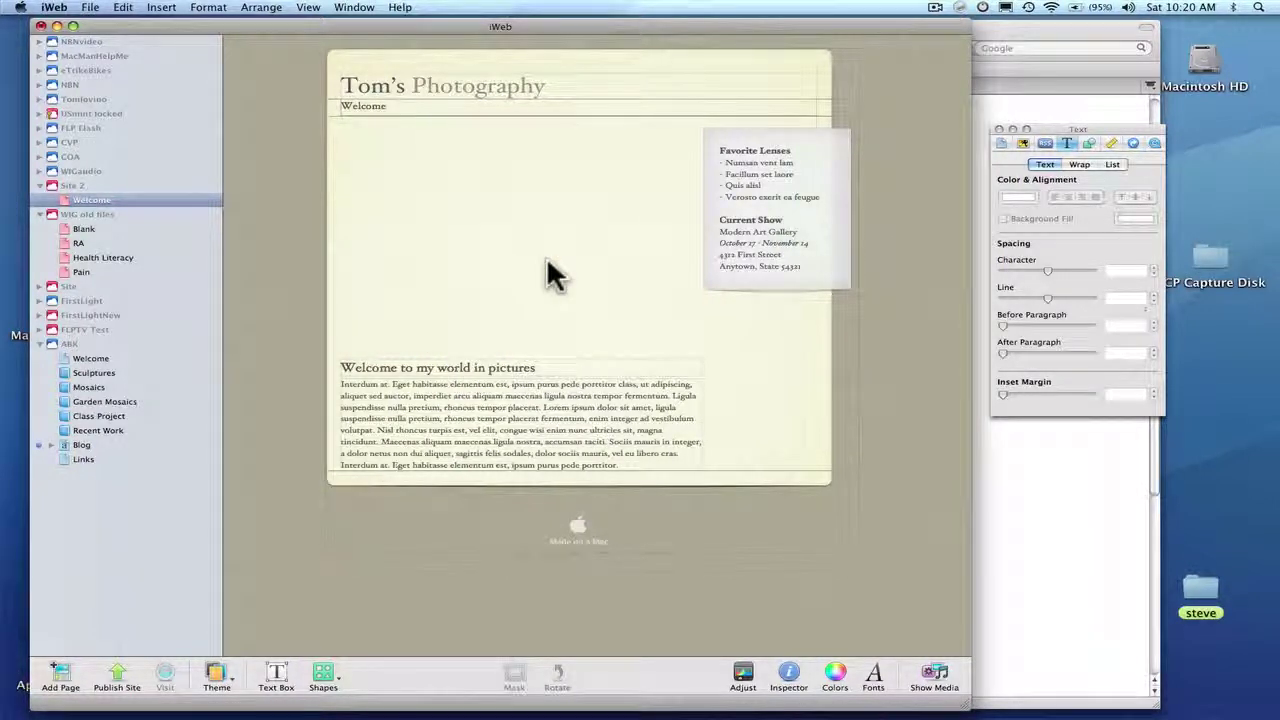
click(161, 8)
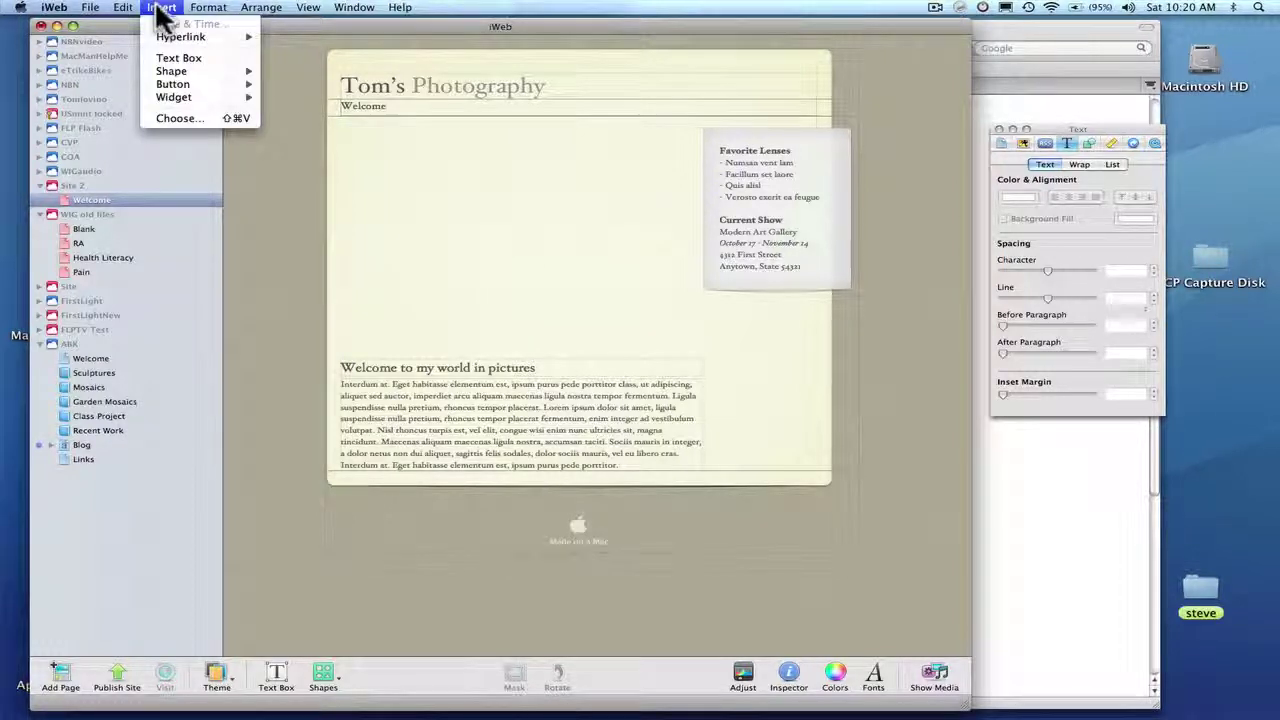
mouse_move(172, 32)
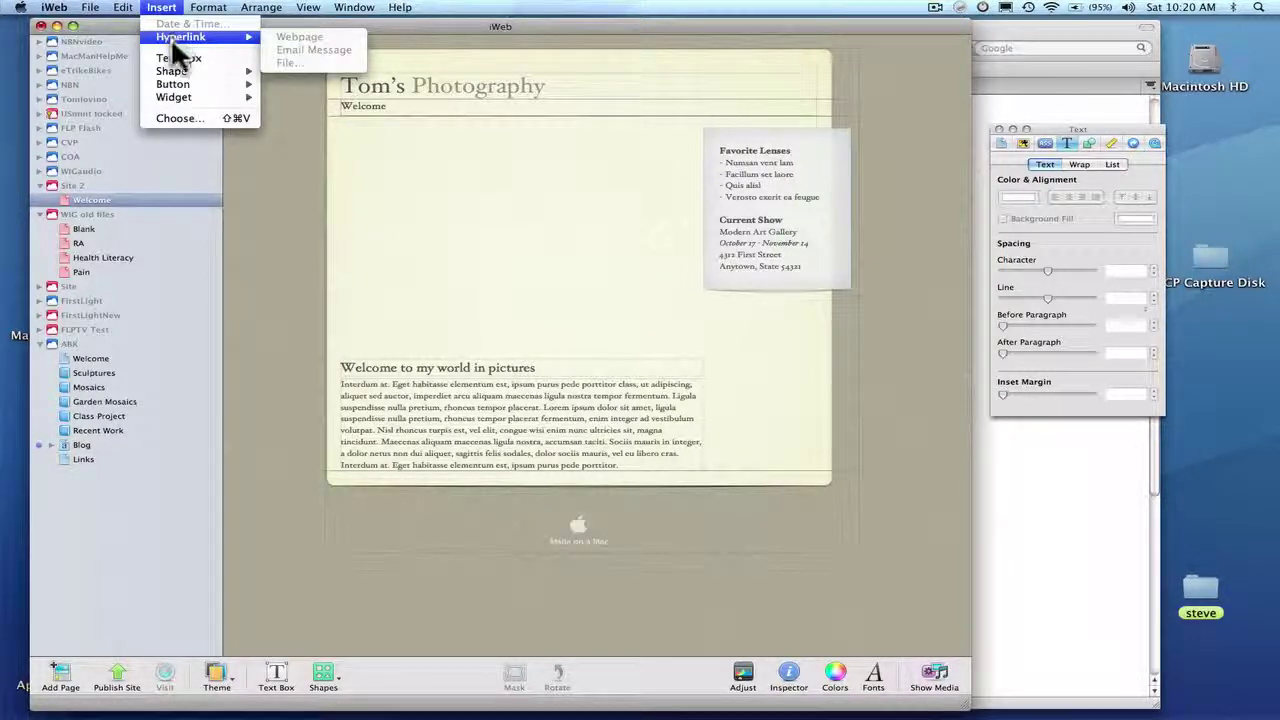
mouse_move(177, 92)
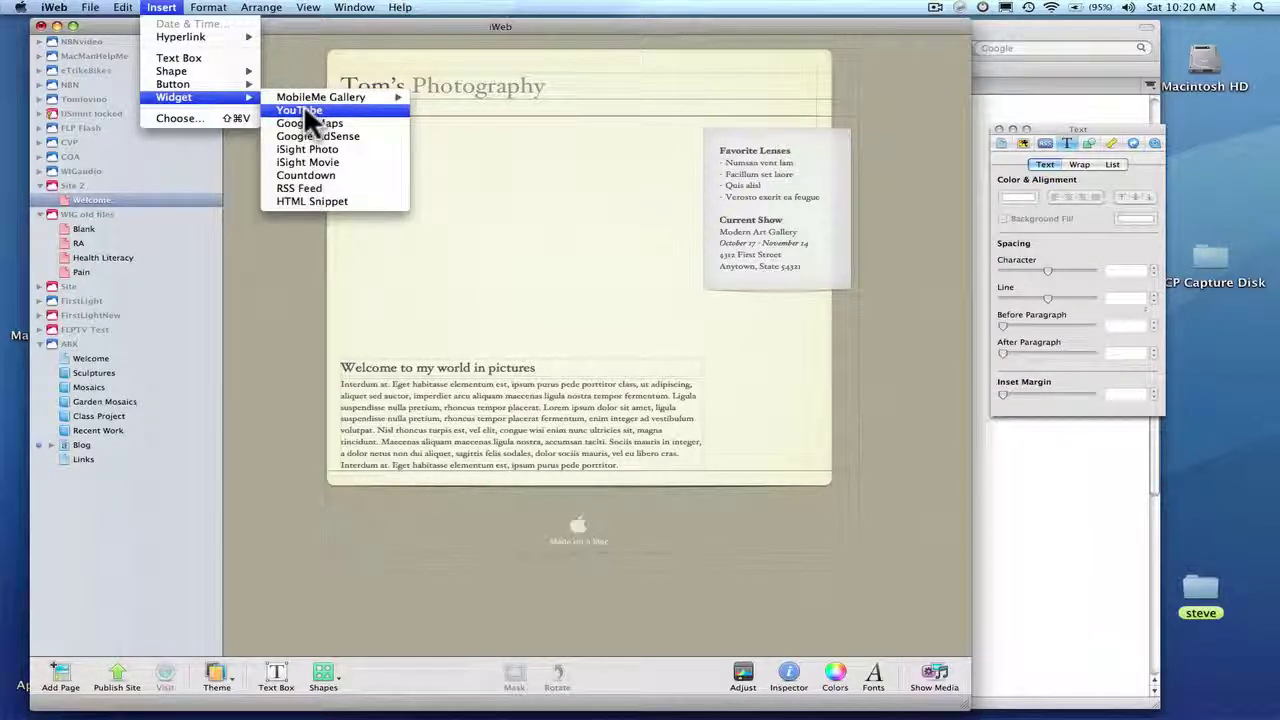
click(298, 200)
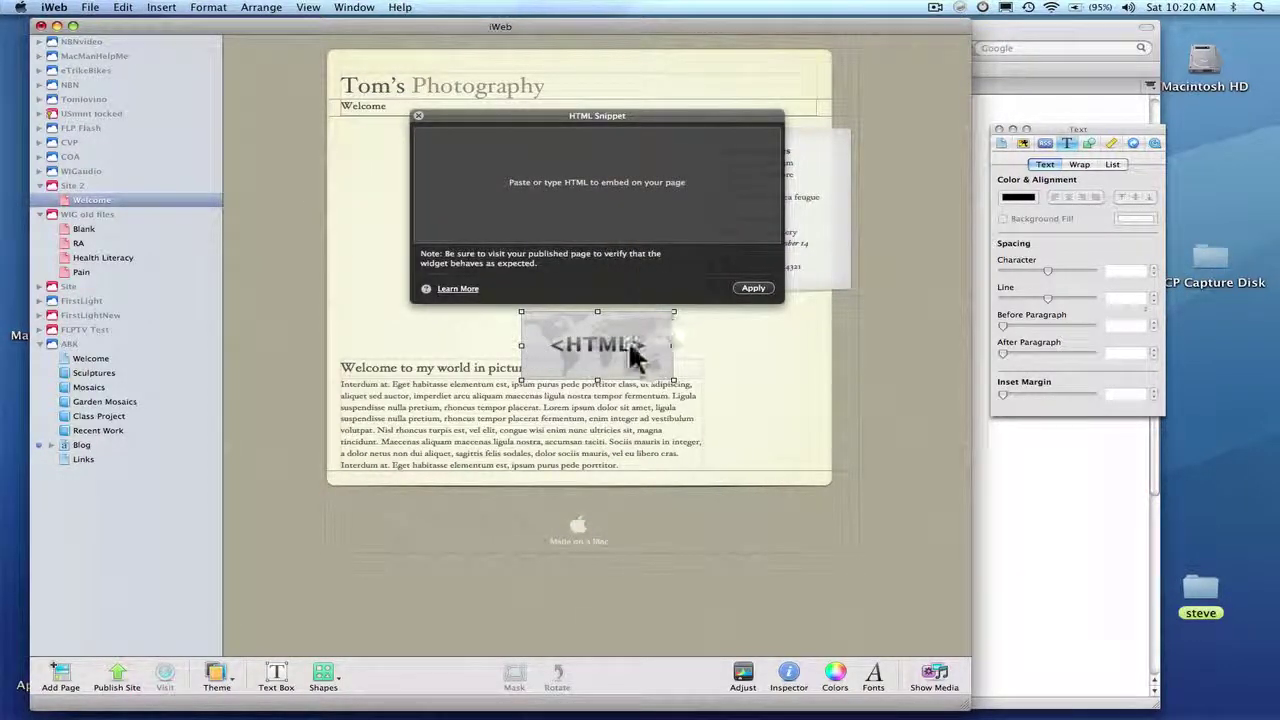
- Move the snippet into the photo's former spot and size it to about 314 by 185 px
drag(626, 340, 462, 162)
drag(507, 199, 680, 328)
drag(522, 218, 594, 246)
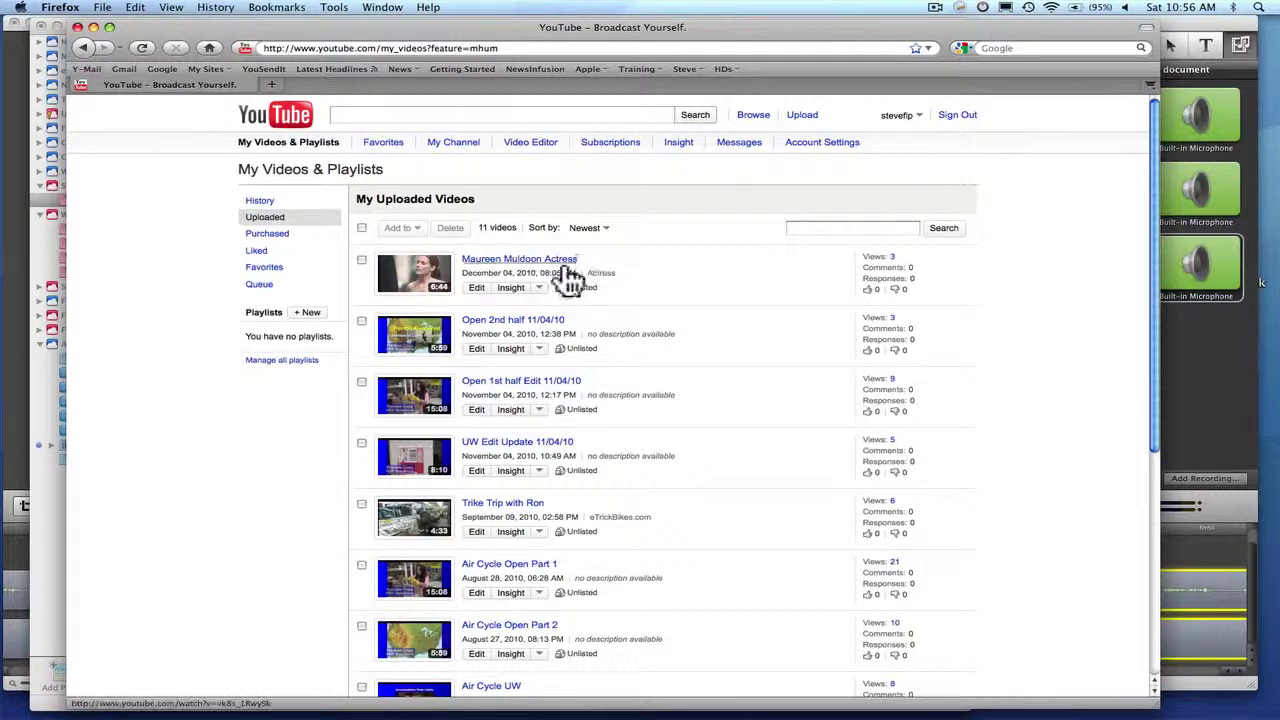
- Copy the embed code from the new actress video's YouTube page
click(903, 117)
click(895, 152)
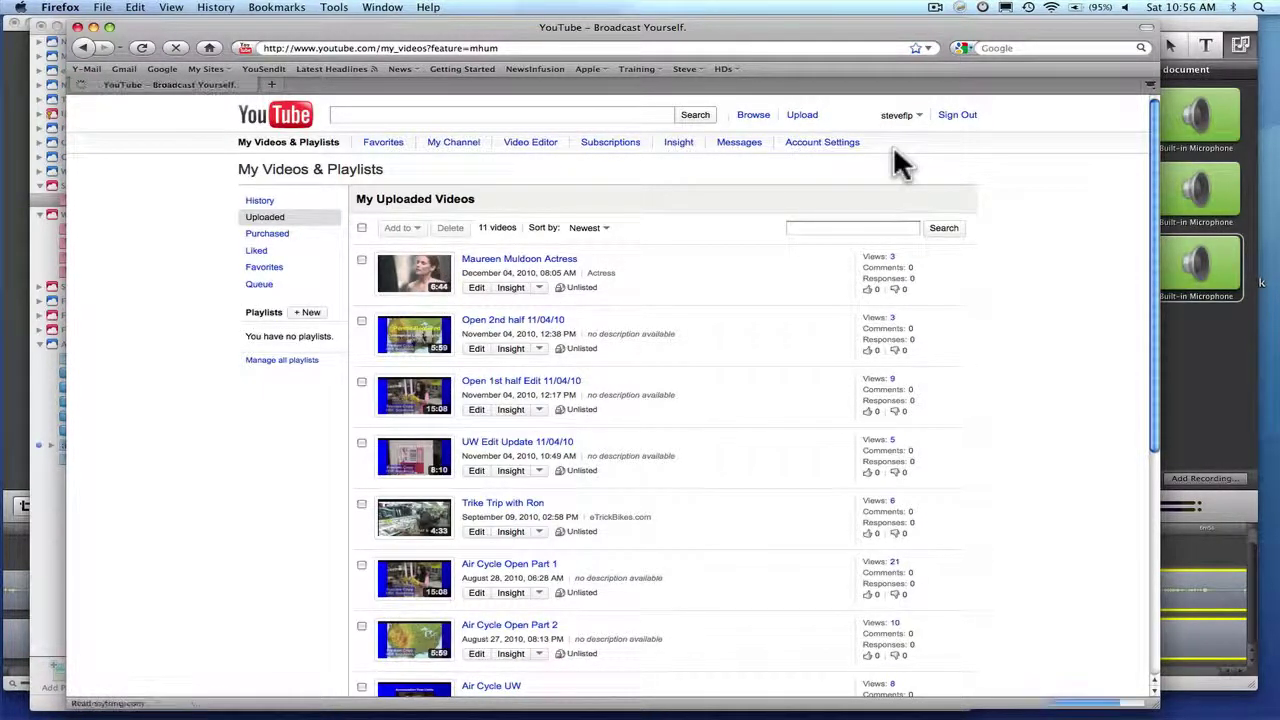
click(419, 284)
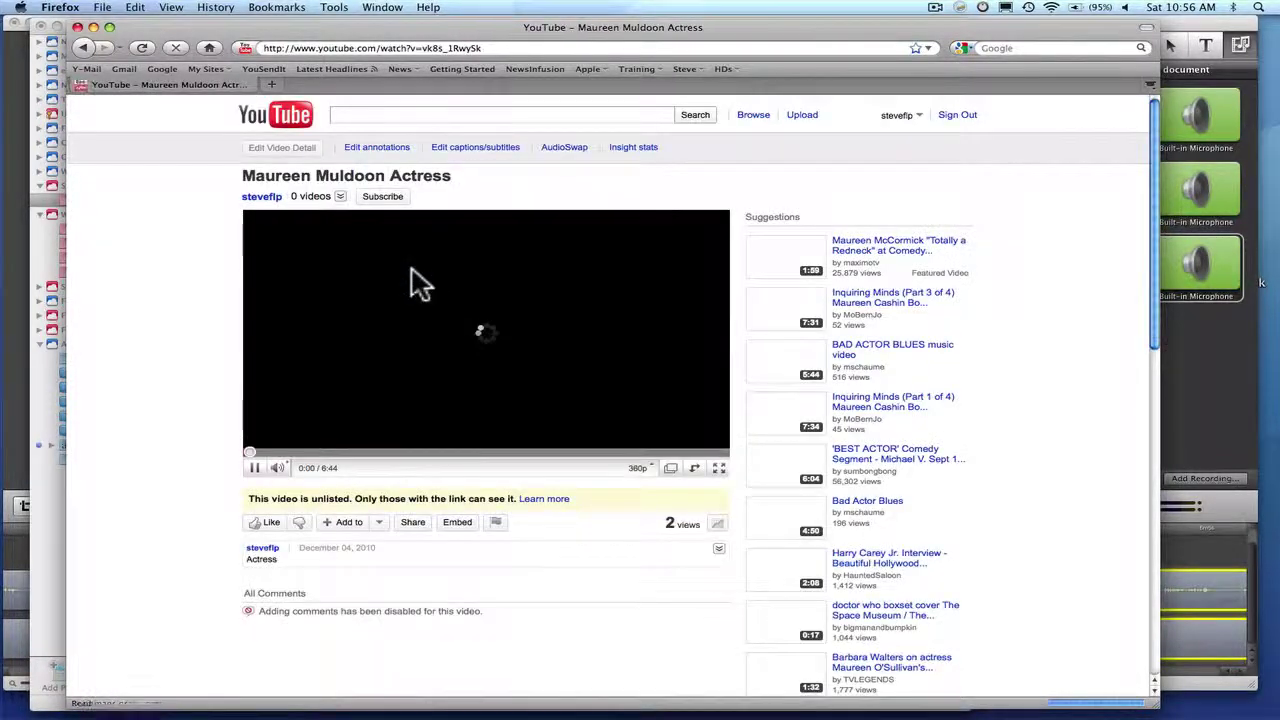
click(457, 522)
key(cmd+c)
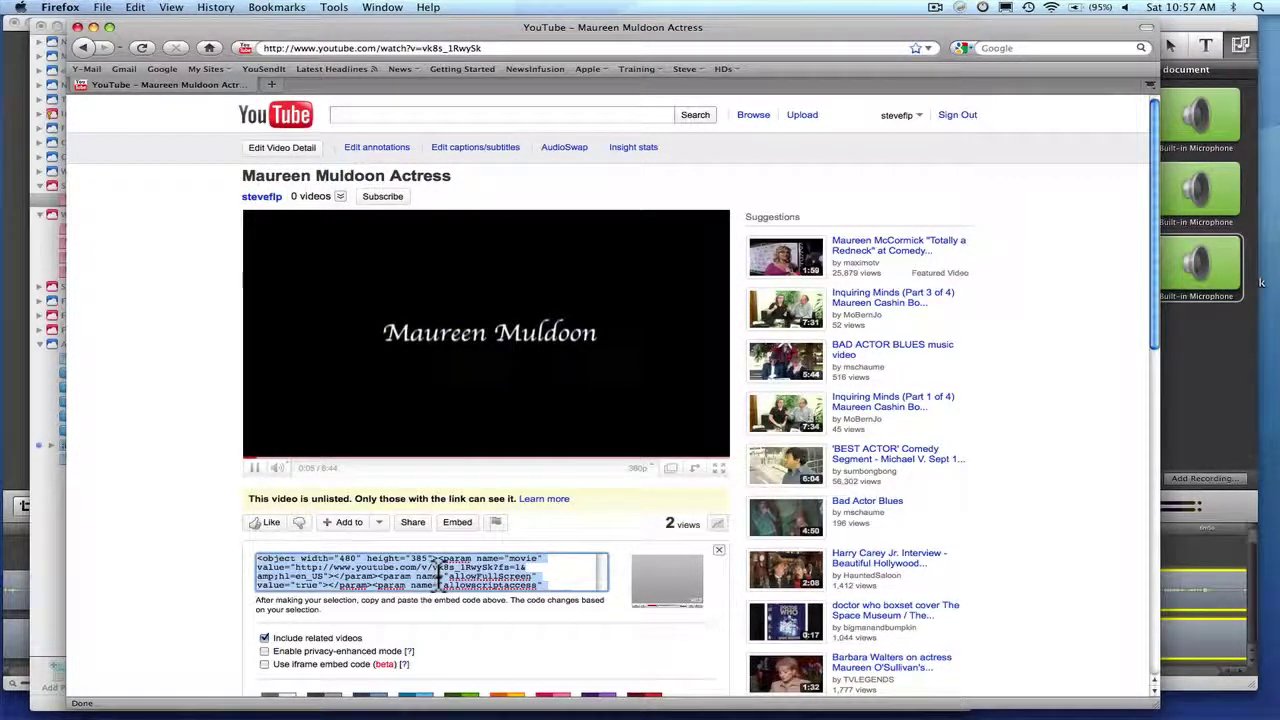
click(135, 7)
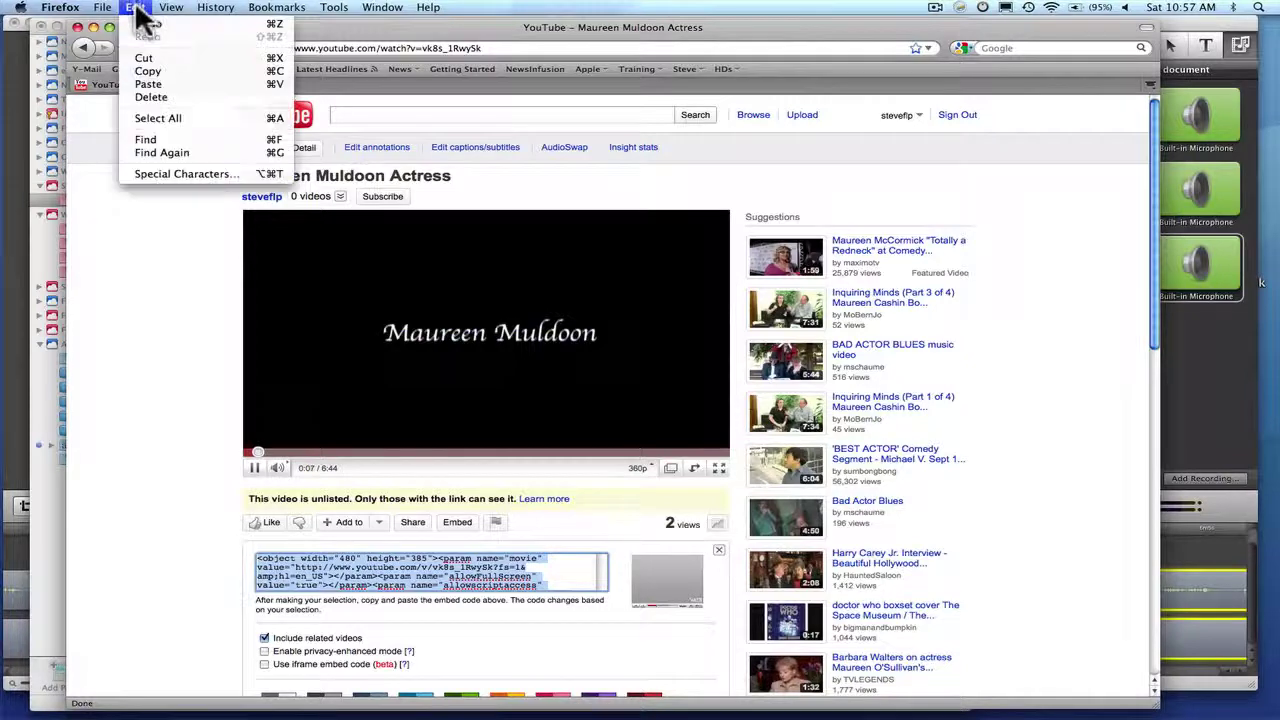
click(150, 71)
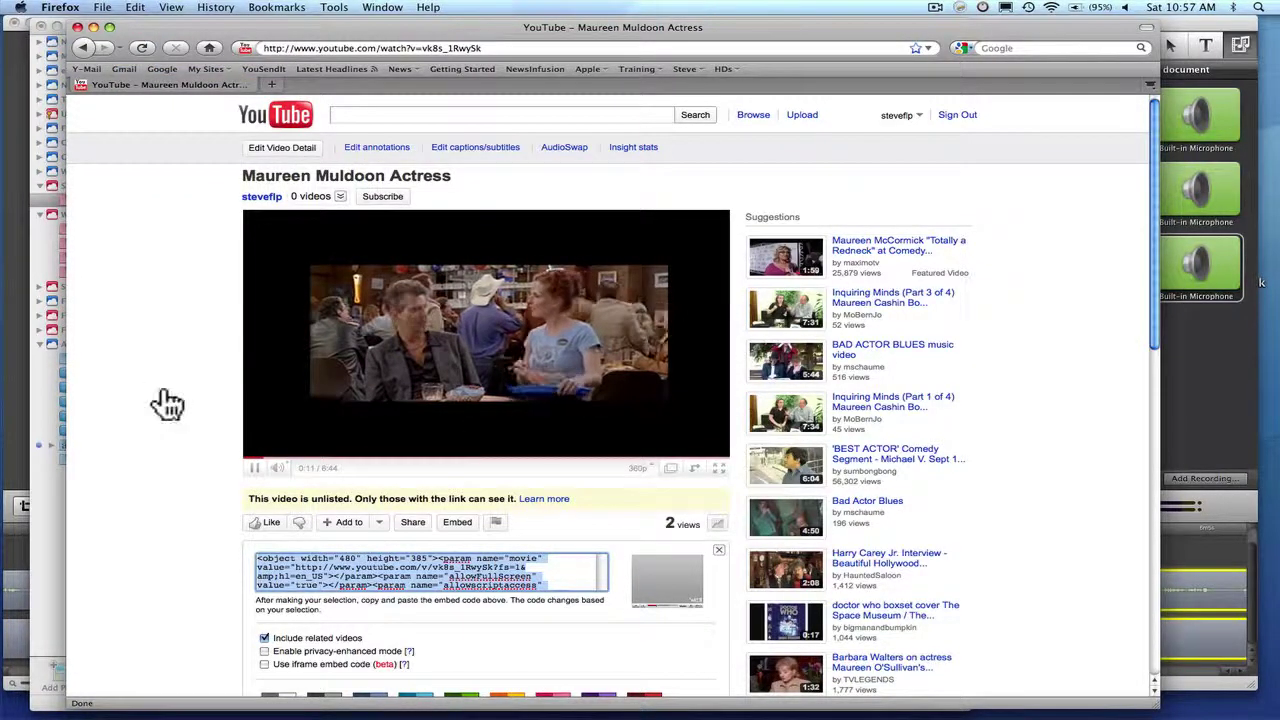
key(super+Tab)
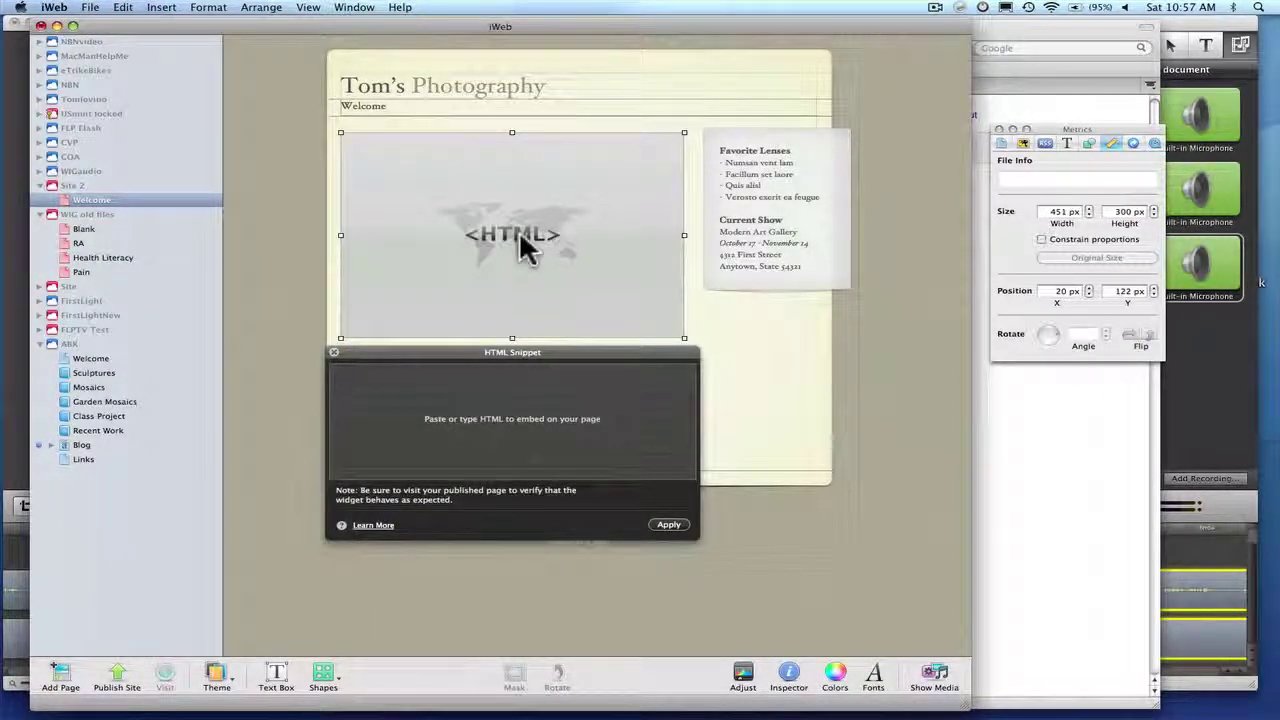
- Paste and apply the YouTube embed code in the snippet, keeping the full 480 by 385 player
click(468, 388)
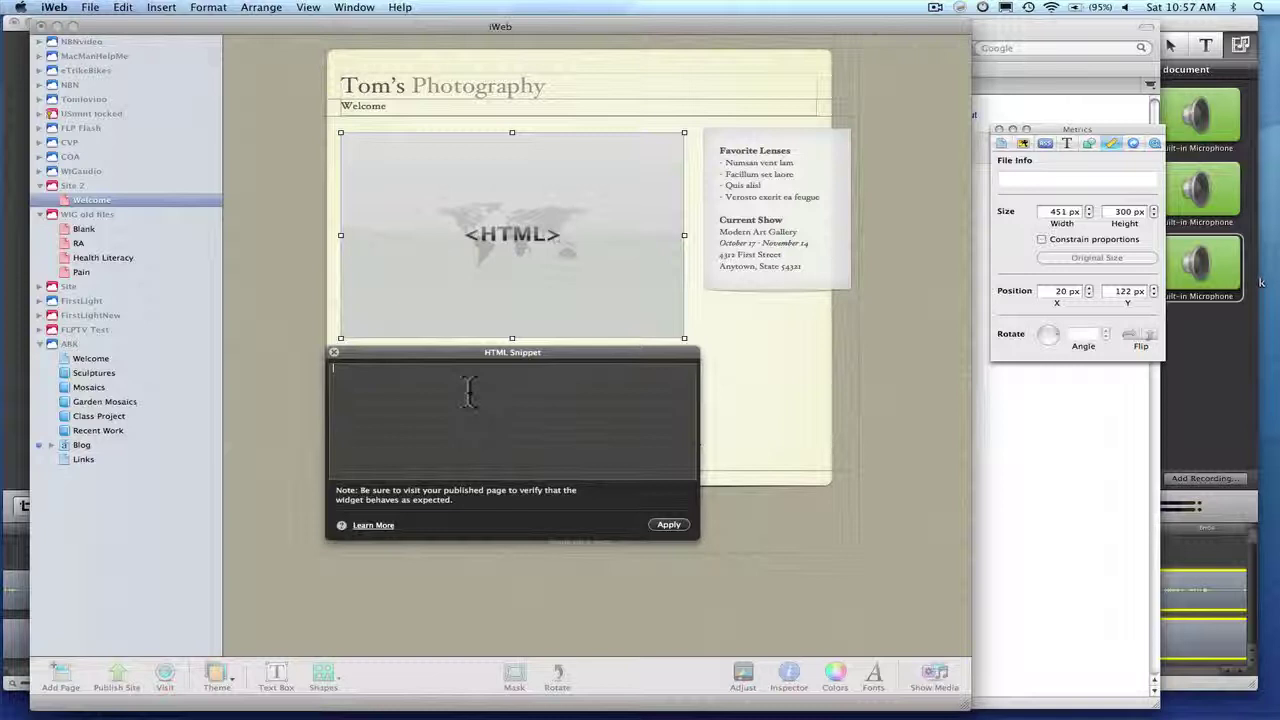
key(cmd+v)
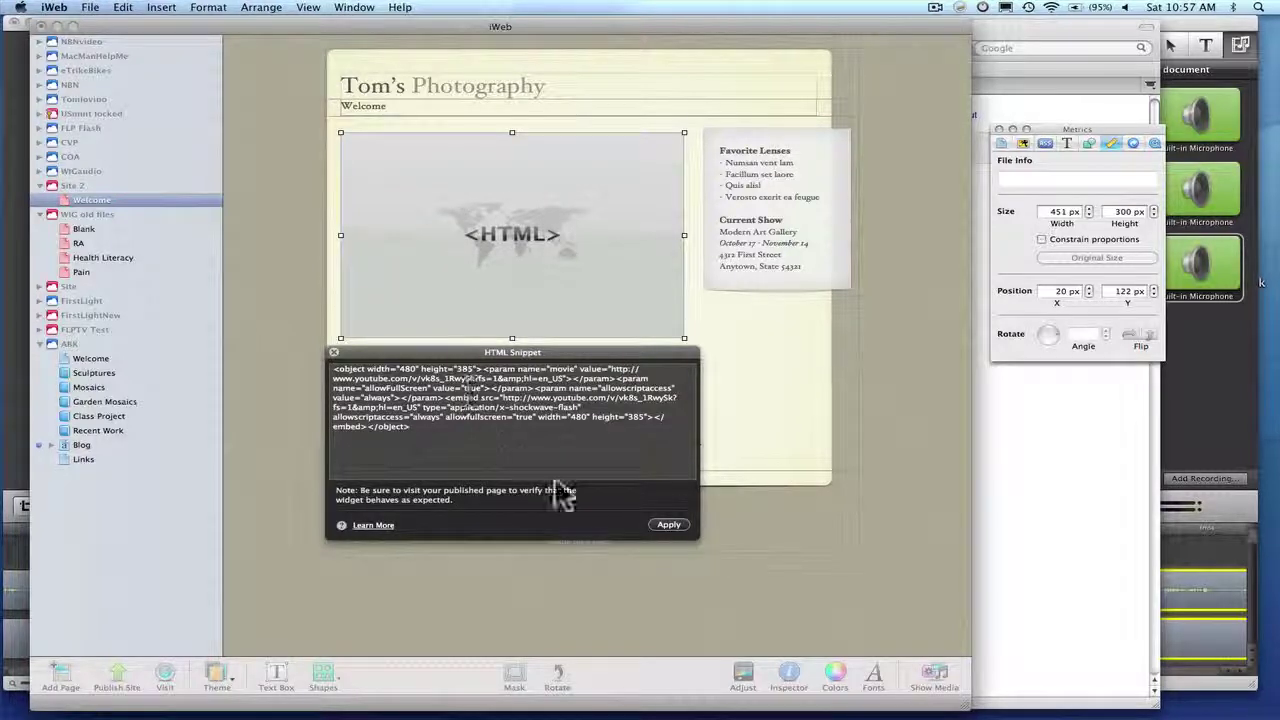
click(668, 525)
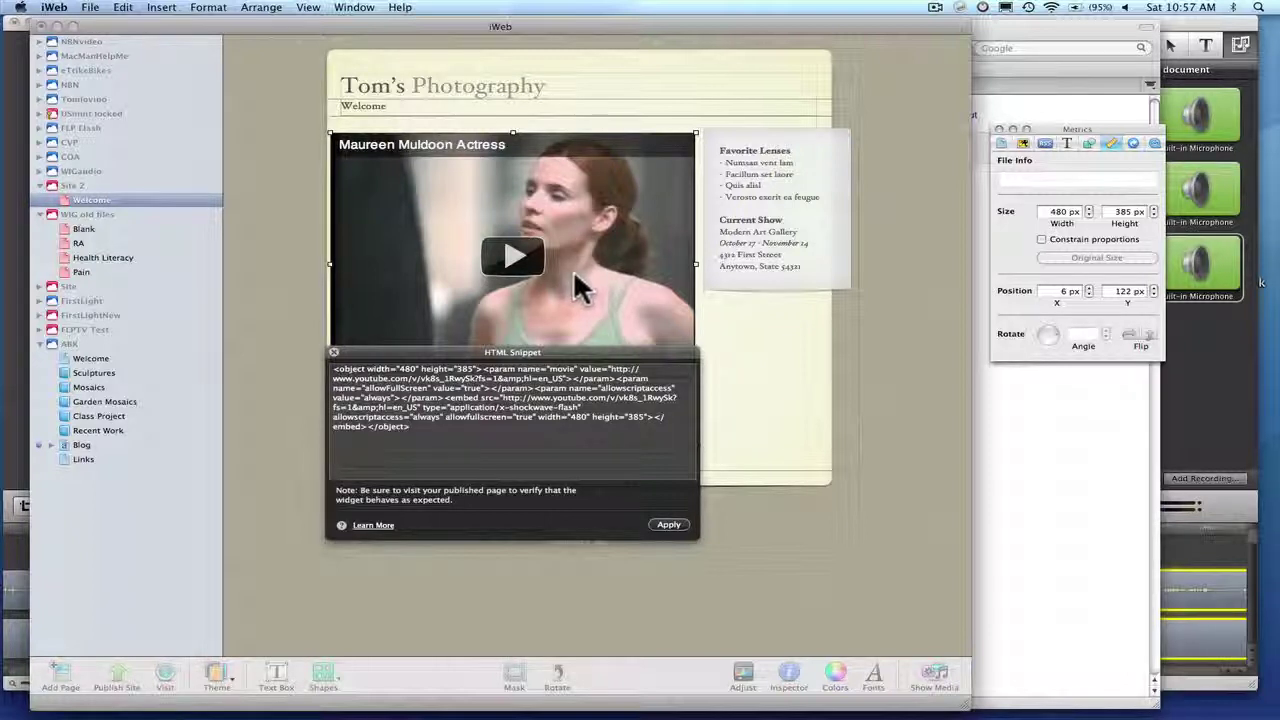
click(573, 269)
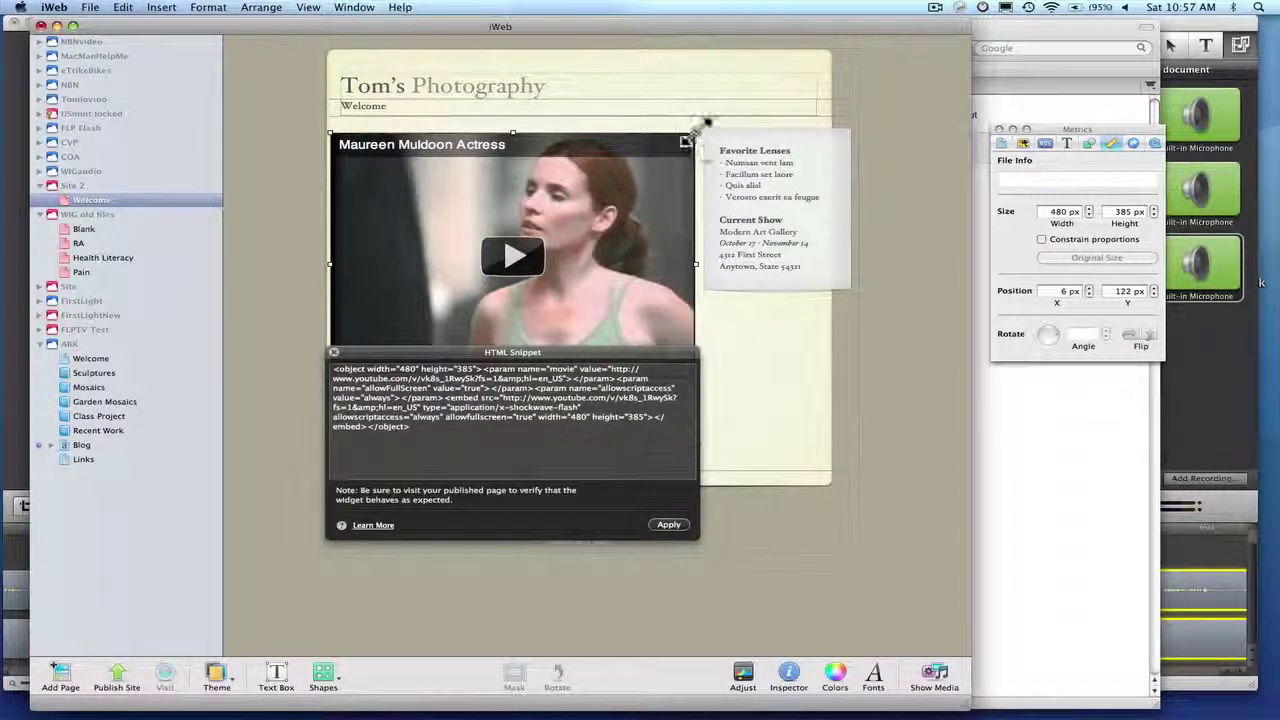
drag(694, 134, 531, 224)
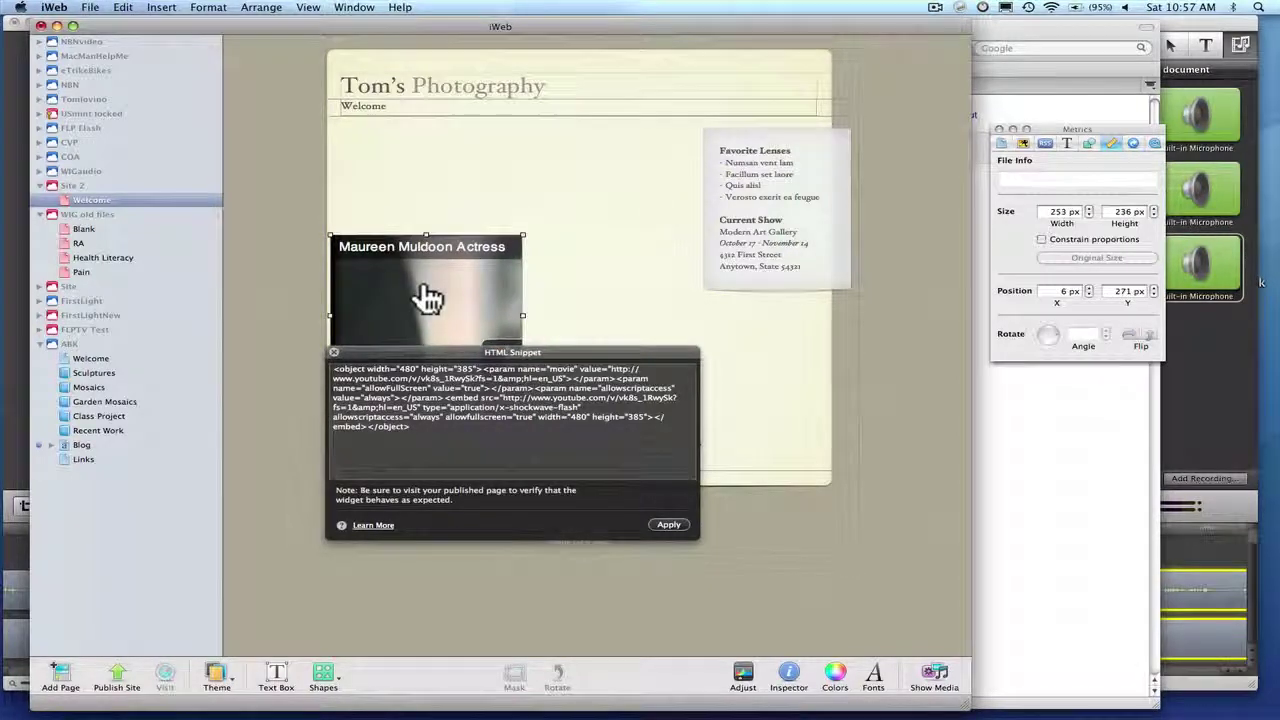
drag(423, 294, 428, 178)
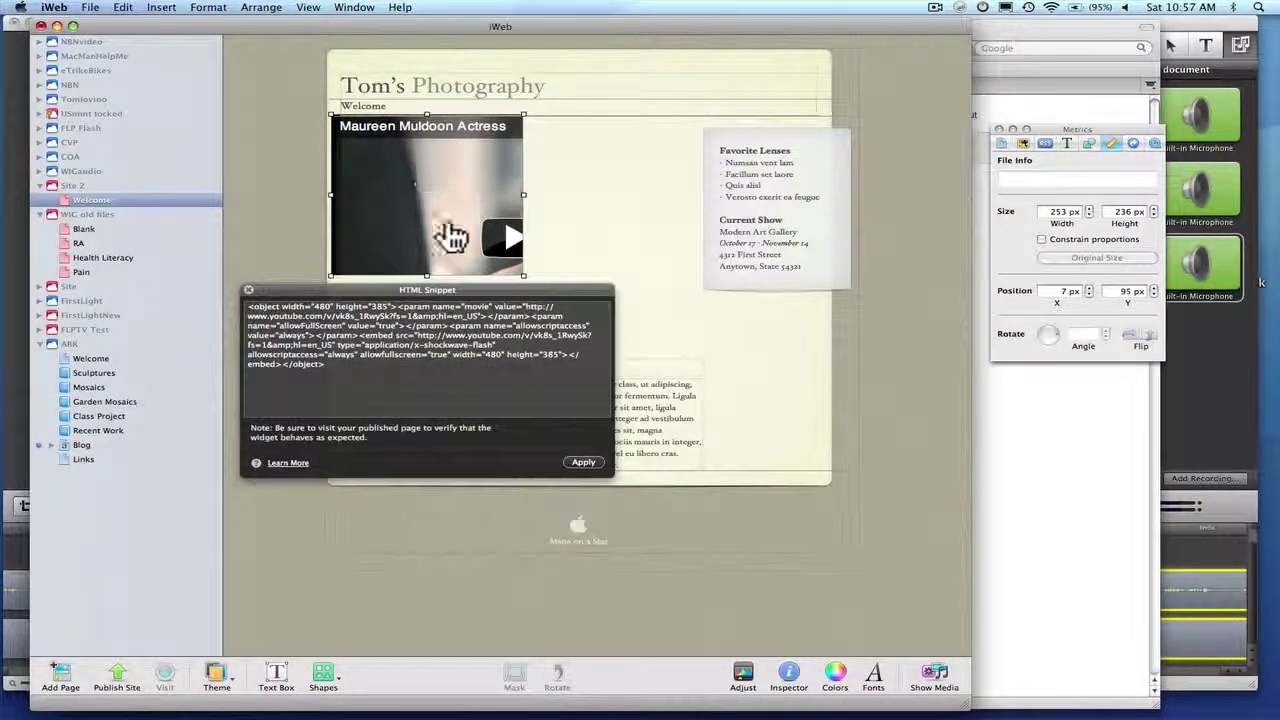
click(583, 462)
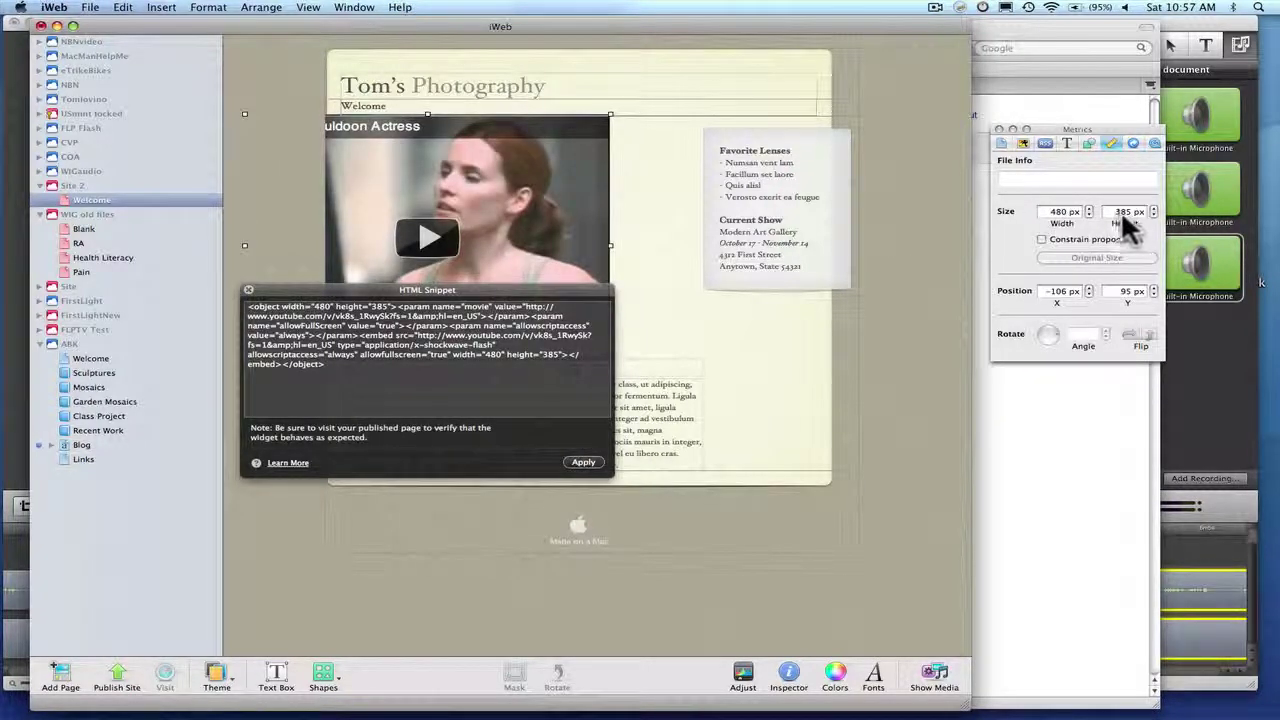
- Move the video to the top of the page content and the body text below it
click(999, 130)
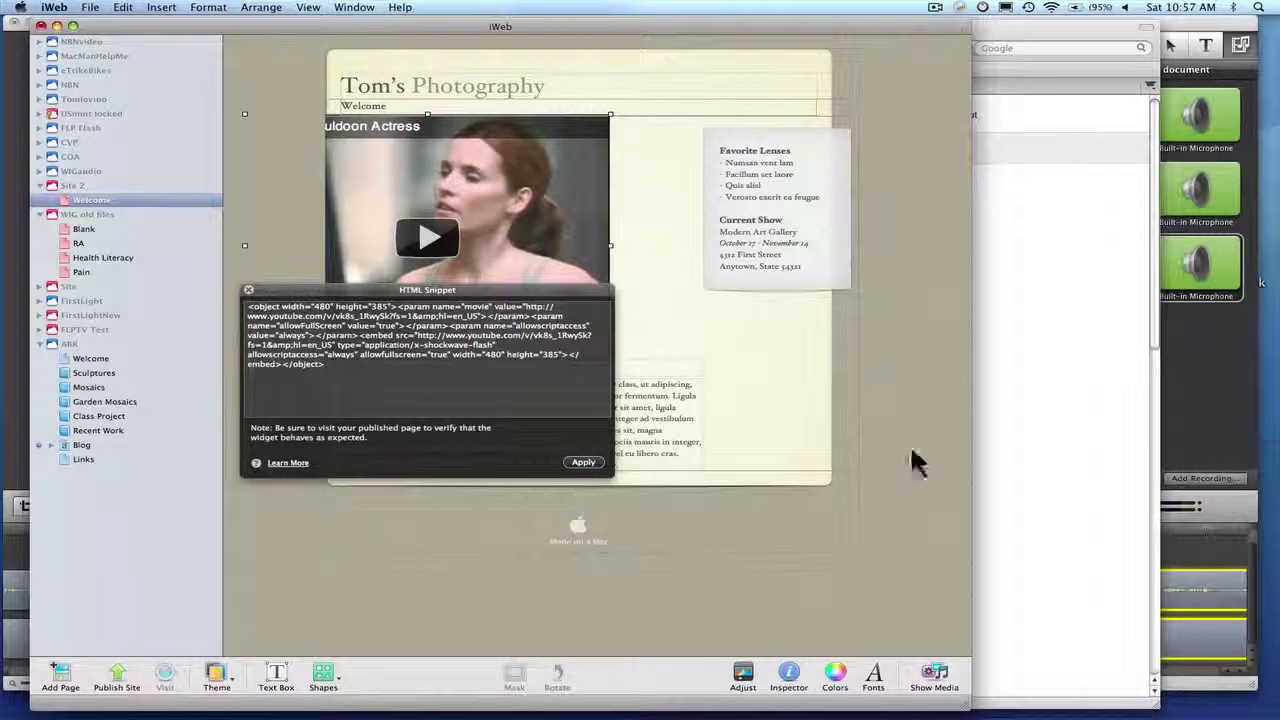
click(789, 674)
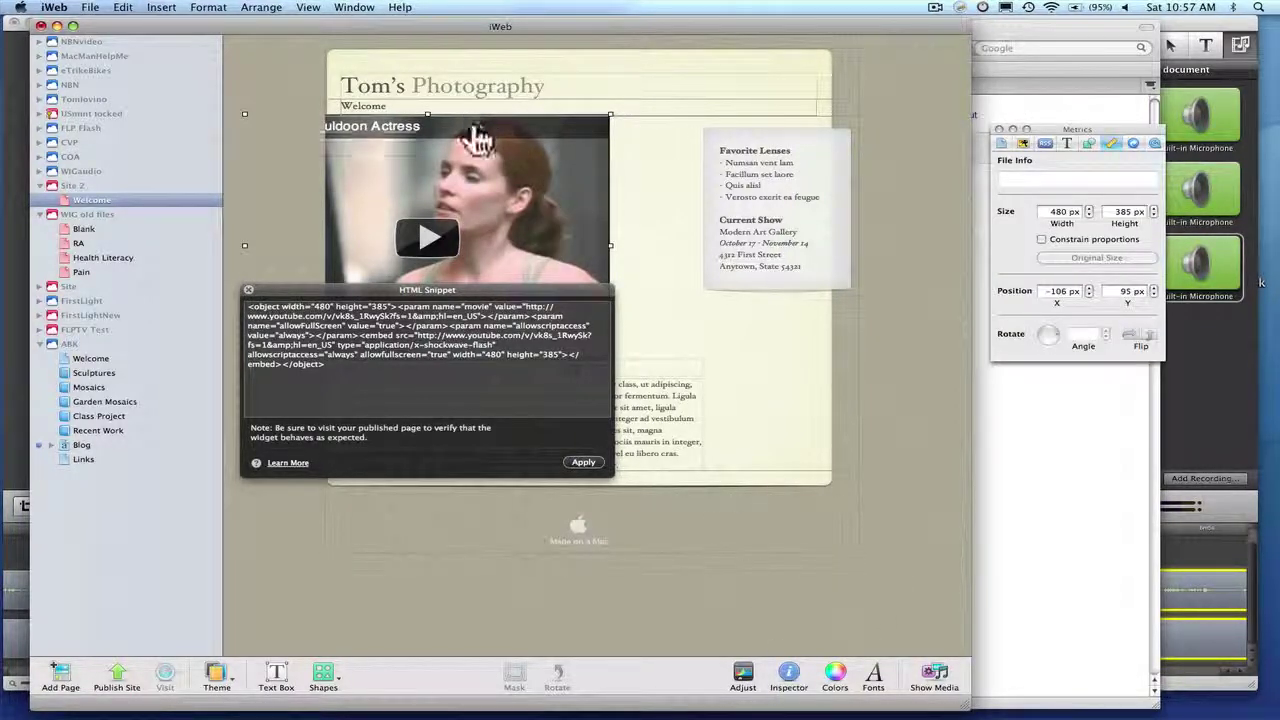
drag(480, 134, 571, 143)
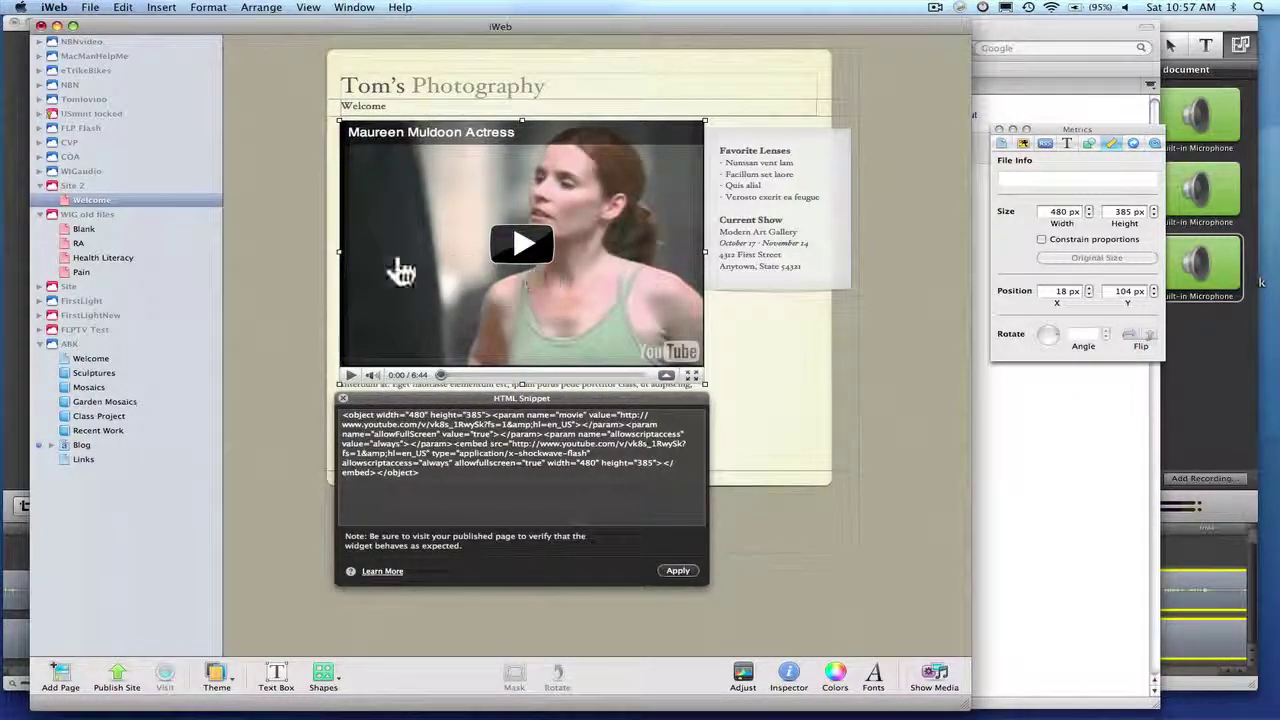
click(305, 283)
mouse_move(476, 416)
mouse_down()
mouse_move(488, 453)
mouse_move(379, 378)
mouse_move(528, 466)
mouse_move(688, 406)
mouse_move(462, 427)
mouse_move(481, 433)
mouse_up()
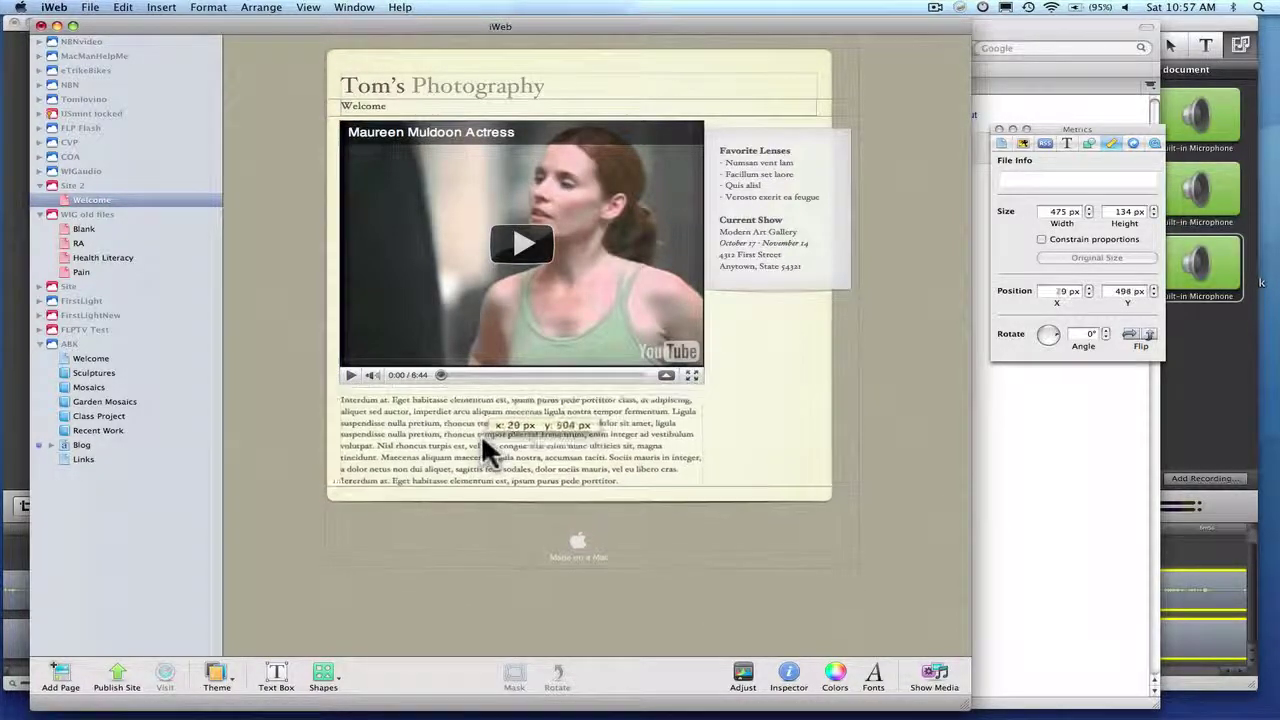
click(94, 9)
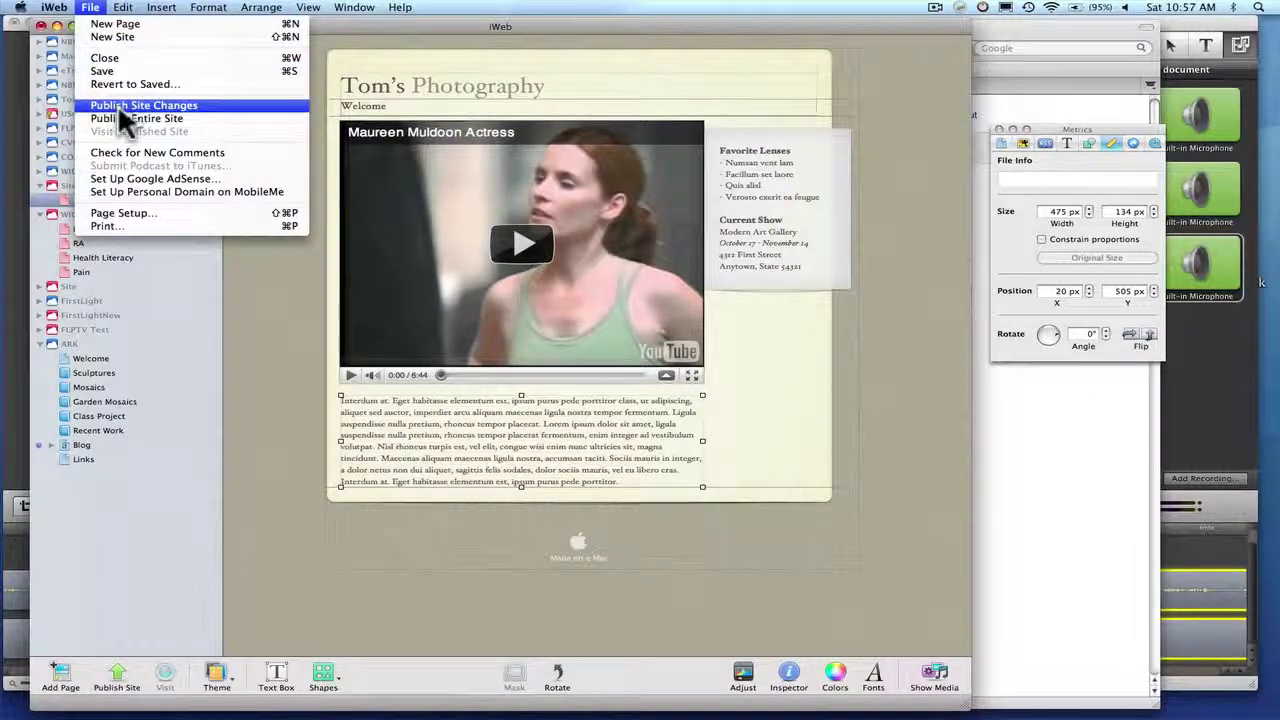
click(495, 290)
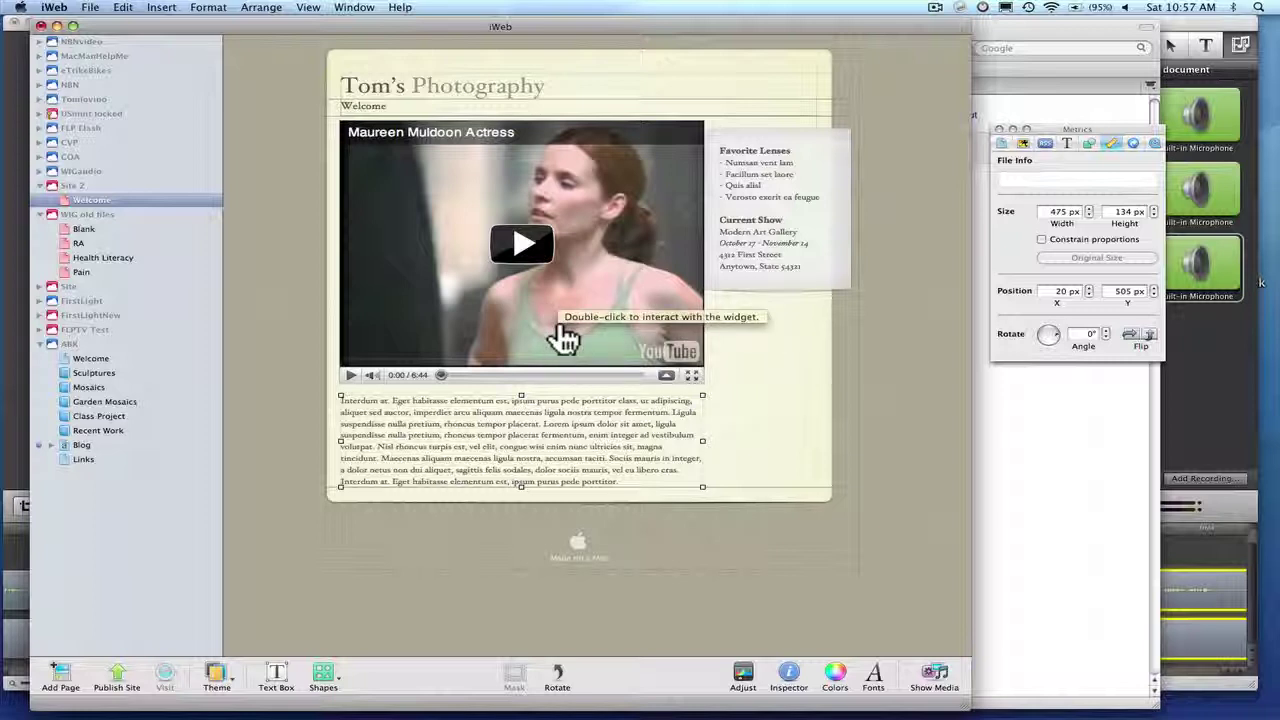
click(505, 342)
double_click(505, 342)
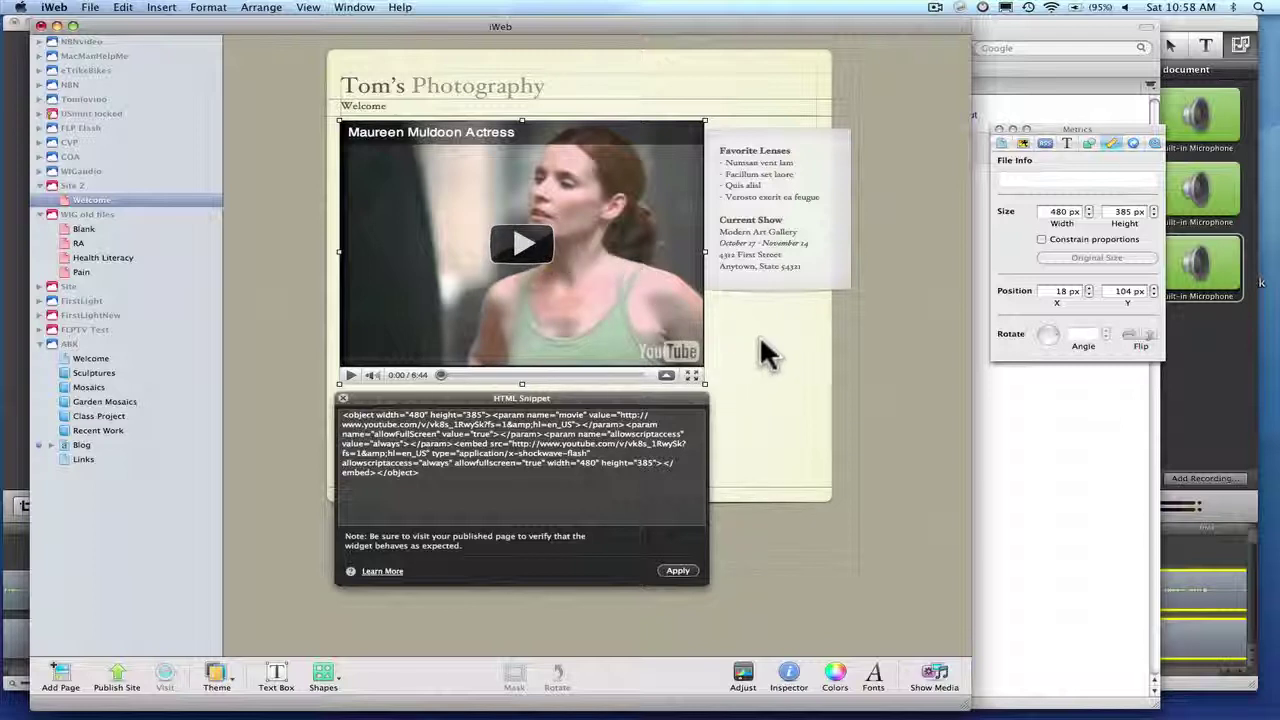
click(775, 360)
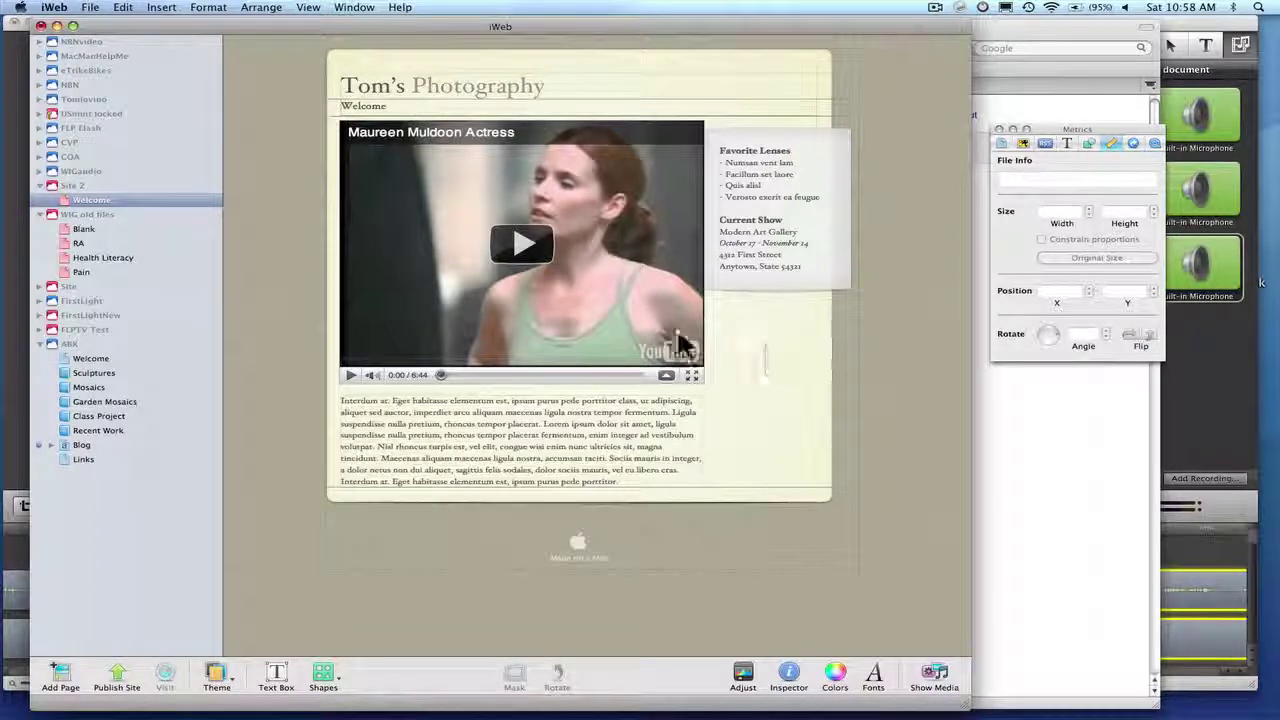